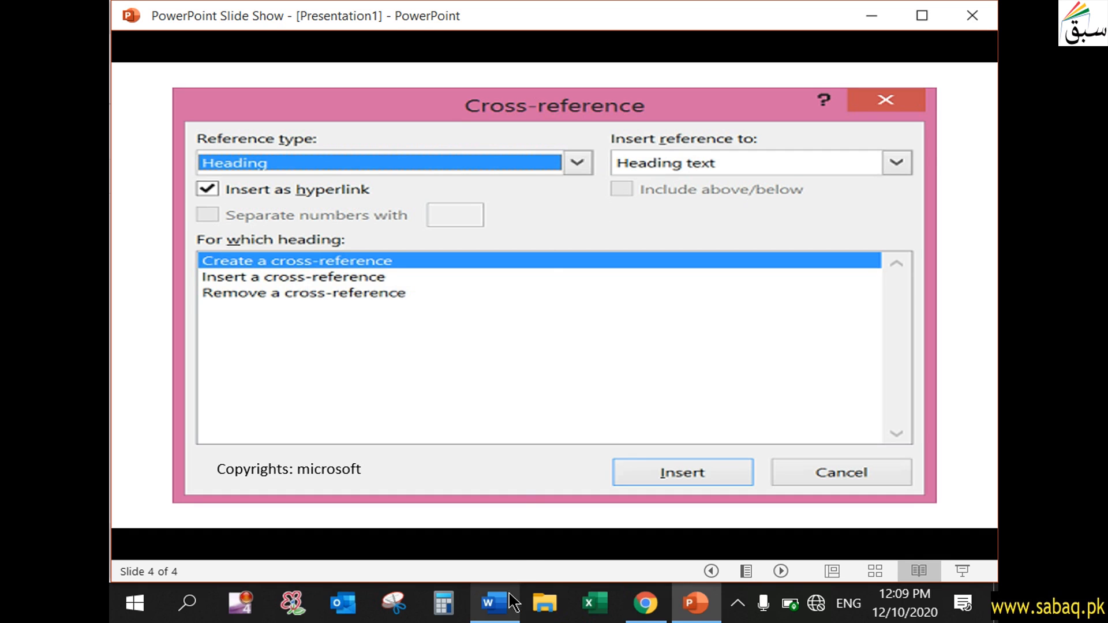
- Switch to Bookmark practice document.docx in Word and examine the first chapter entries of its table of contents
{"action": "left_click", "coordinate": [493, 603]}
{"action": "left_click", "coordinate": [487, 458]}
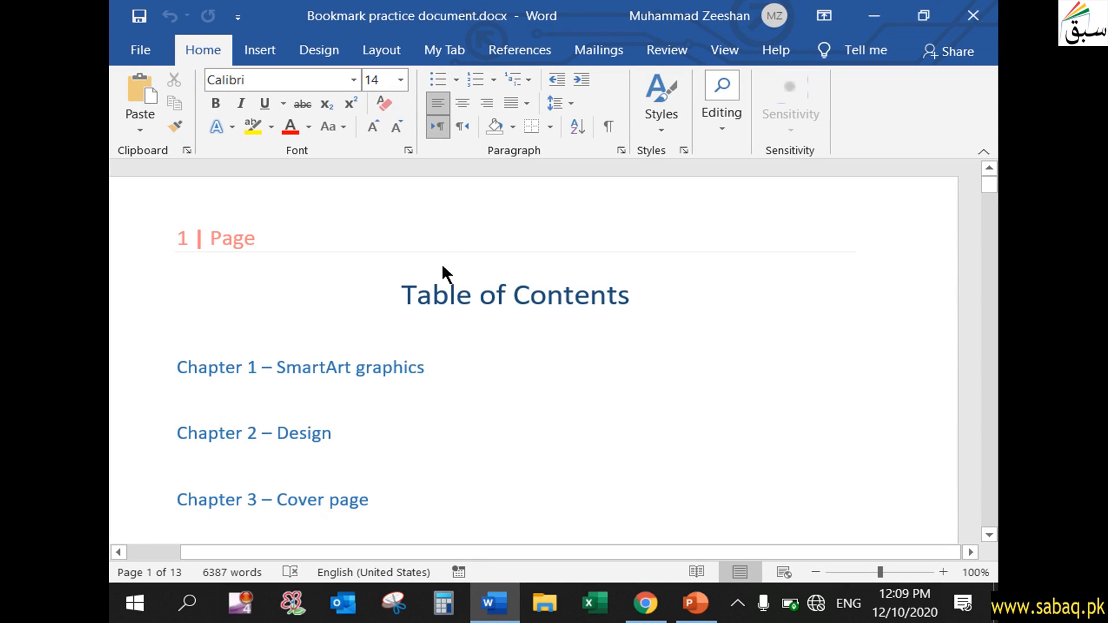
{"action": "left_click_drag", "start_coordinate": [404, 297], "coordinate": [628, 306]}
{"action": "left_click", "coordinate": [629, 358]}
{"action": "left_click", "coordinate": [305, 411]}
{"action": "scroll", "coordinate": [307, 413], "scroll_direction": "down", "scroll_amount": 2}
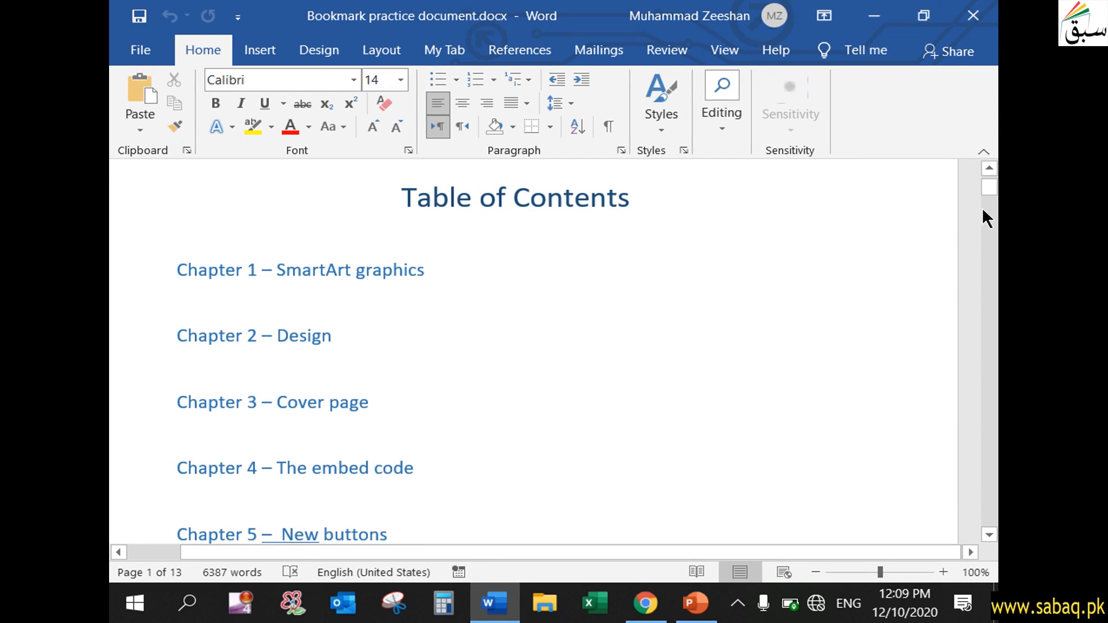
{"action": "mouse_move", "coordinate": [991, 187]}
{"action": "left_mouse_down"}
{"action": "mouse_move", "coordinate": [993, 254]}
{"action": "mouse_move", "coordinate": [990, 173]}
{"action": "left_mouse_up"}
{"action": "left_click", "coordinate": [364, 348]}
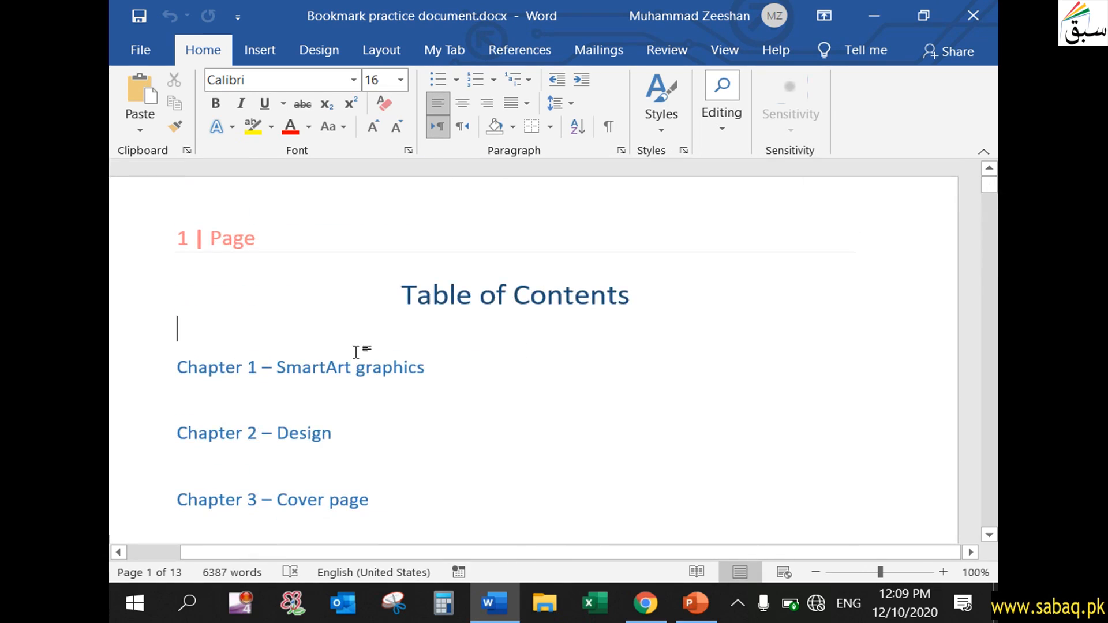
{"action": "left_click_drag", "start_coordinate": [279, 366], "coordinate": [398, 372]}
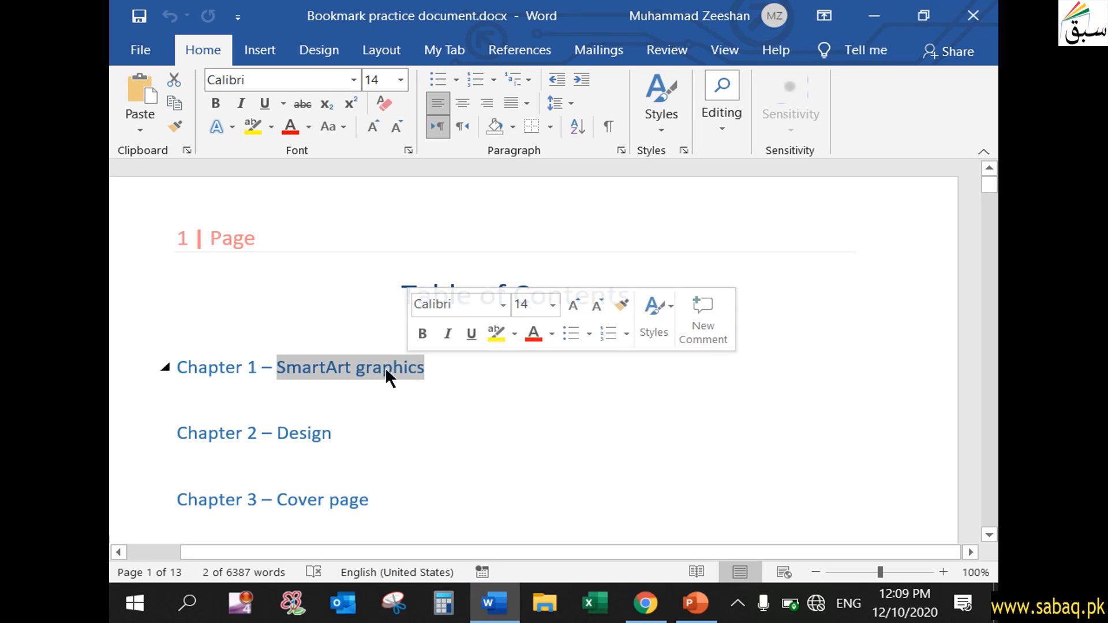
{"action": "left_click", "coordinate": [405, 432]}
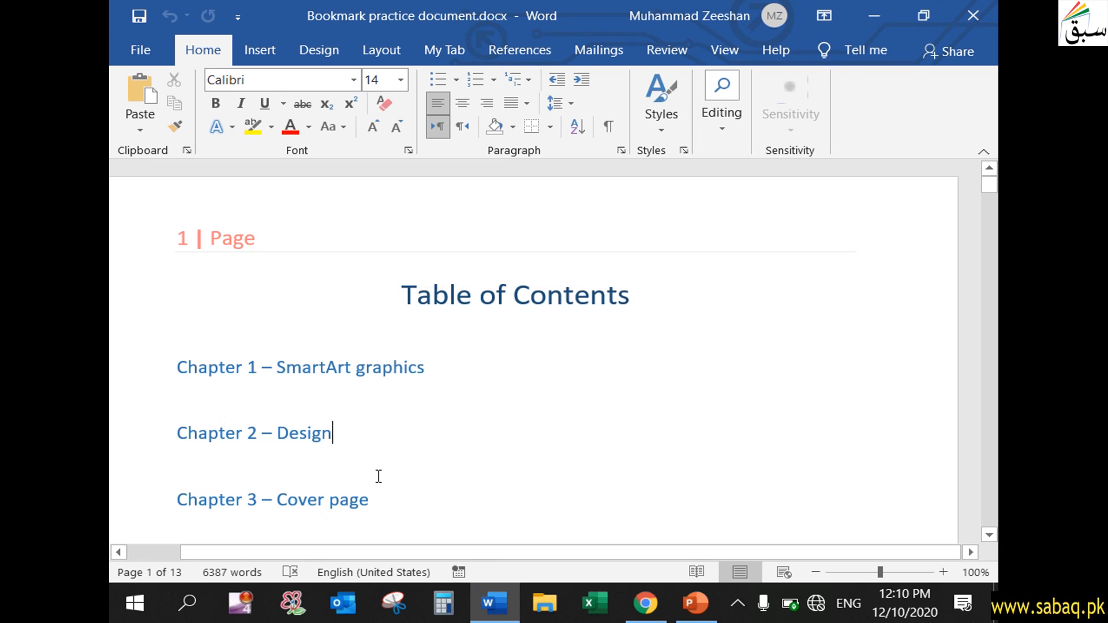
- Examine the remaining table of contents entries down to 10.1 – Conclusion Chart
{"action": "scroll", "coordinate": [379, 476], "scroll_direction": "down", "scroll_amount": 10}
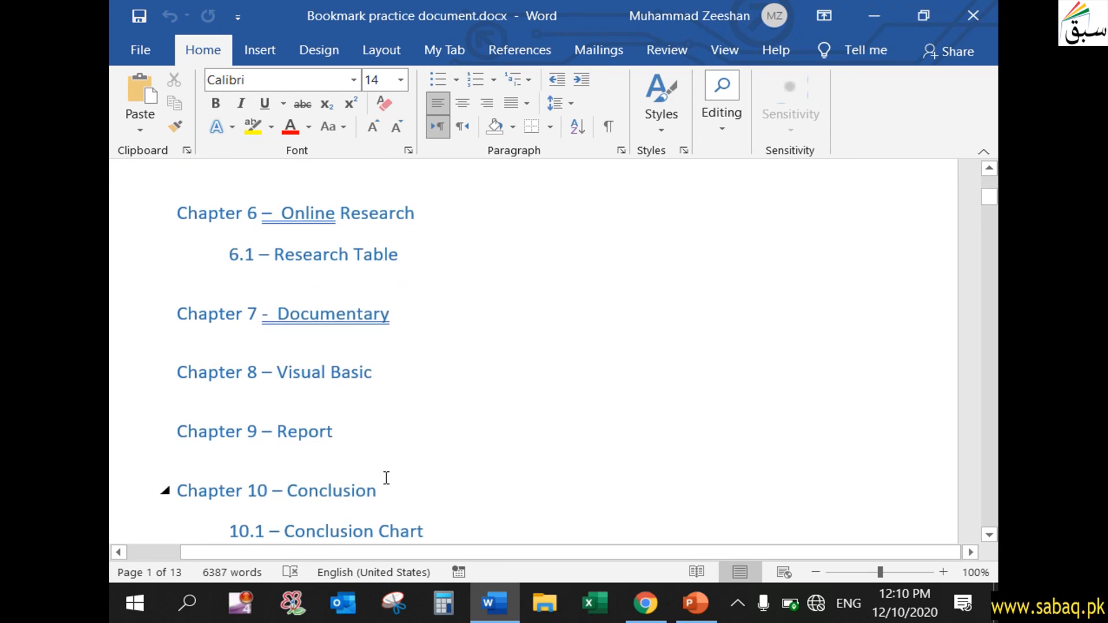
{"action": "scroll", "coordinate": [386, 478], "scroll_direction": "down", "scroll_amount": 2}
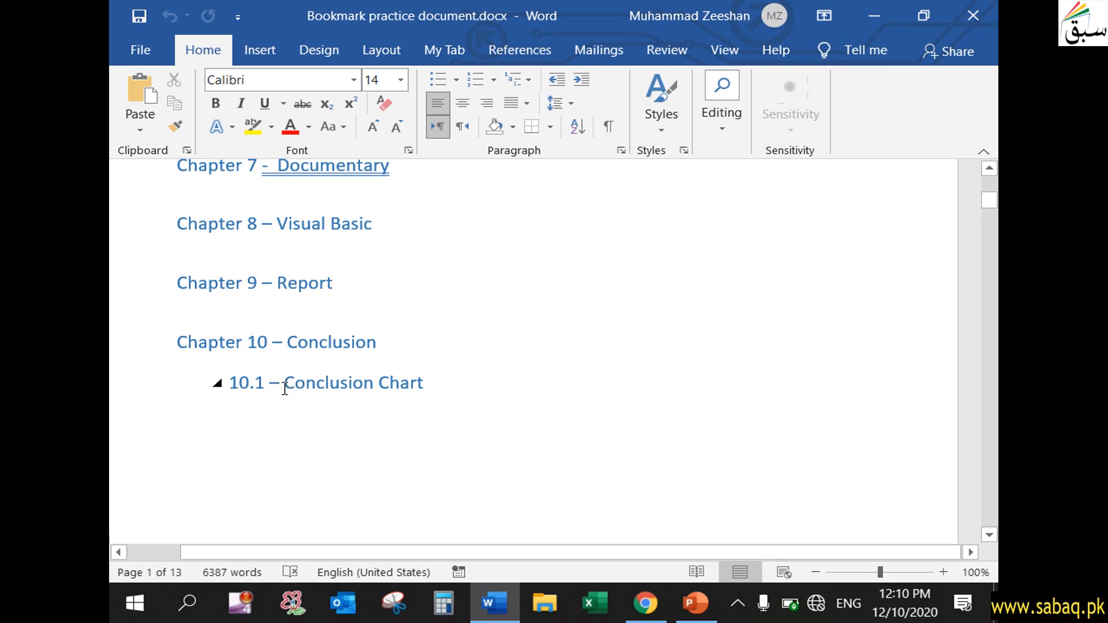
{"action": "left_click_drag", "start_coordinate": [285, 384], "coordinate": [353, 385]}
{"action": "left_click_drag", "start_coordinate": [285, 385], "coordinate": [422, 386]}
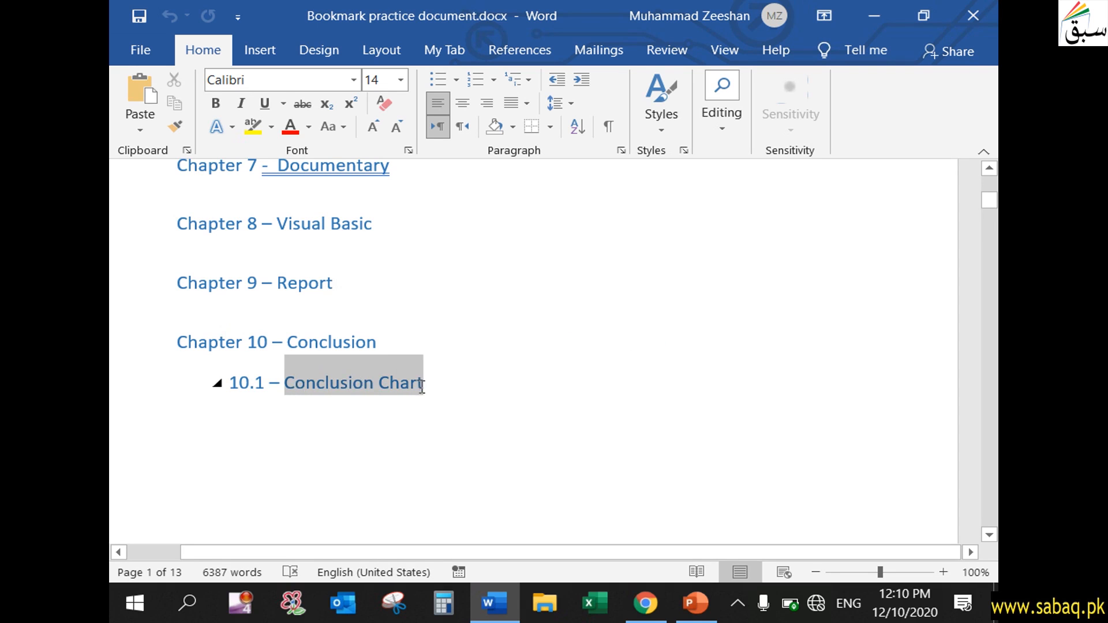
{"action": "left_click", "coordinate": [413, 409]}
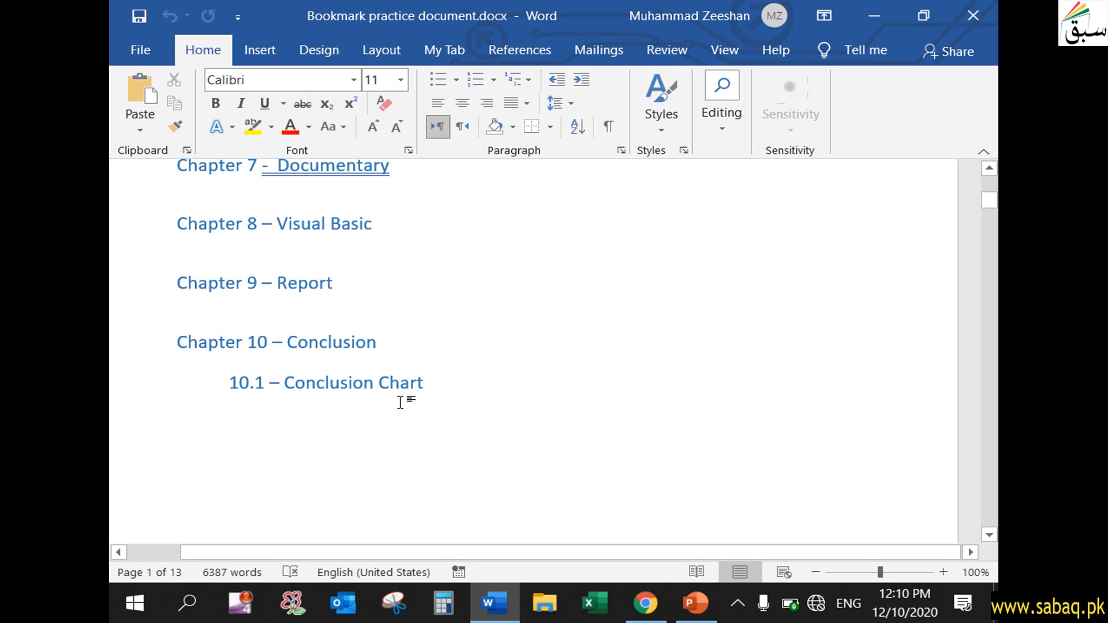
{"action": "scroll", "coordinate": [416, 395], "scroll_direction": "up", "scroll_amount": 3}
{"action": "scroll", "coordinate": [416, 396], "scroll_direction": "up", "scroll_amount": 8}
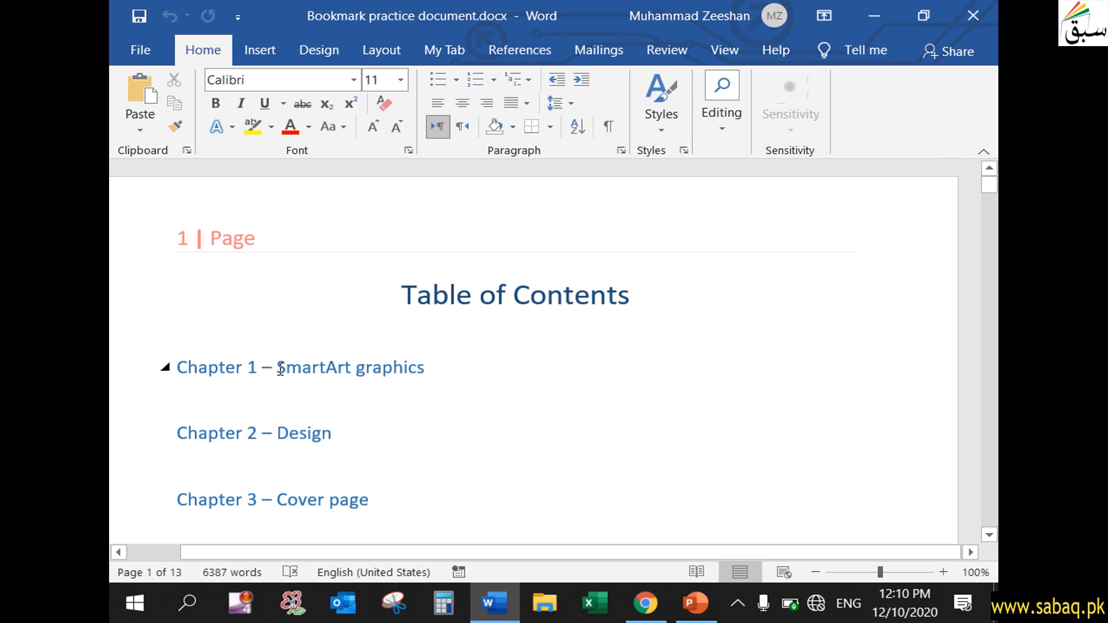
{"action": "scroll", "coordinate": [325, 462], "scroll_direction": "down", "scroll_amount": 10}
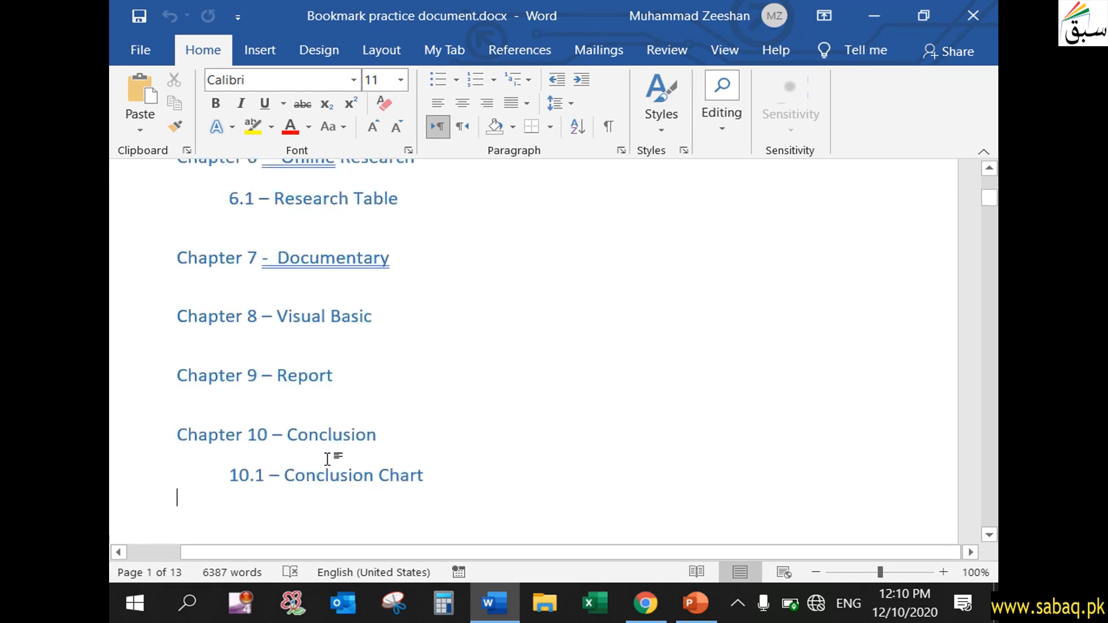
{"action": "mouse_move", "coordinate": [992, 202]}
{"action": "left_mouse_down"}
{"action": "mouse_move", "coordinate": [987, 493]}
{"action": "mouse_move", "coordinate": [997, 492]}
{"action": "mouse_move", "coordinate": [985, 157]}
{"action": "mouse_move", "coordinate": [987, 199]}
{"action": "left_mouse_up"}
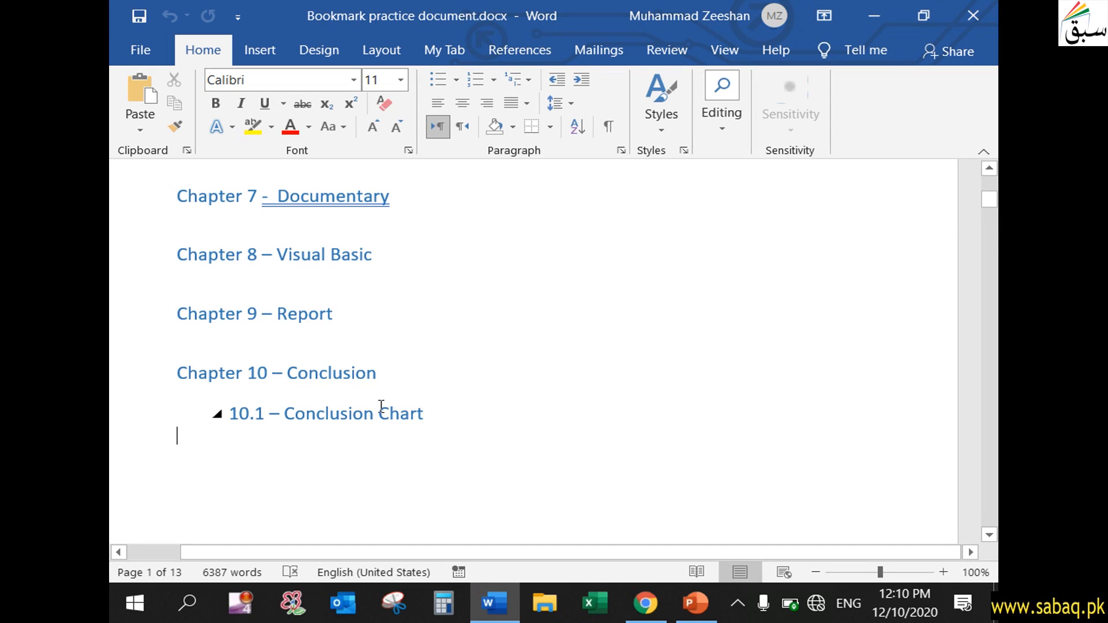
- Start a caption for the bar chart picture on page 12 and add the text Conclusion Chart after its figure number
{"action": "left_click_drag", "start_coordinate": [988, 209], "coordinate": [990, 488]}
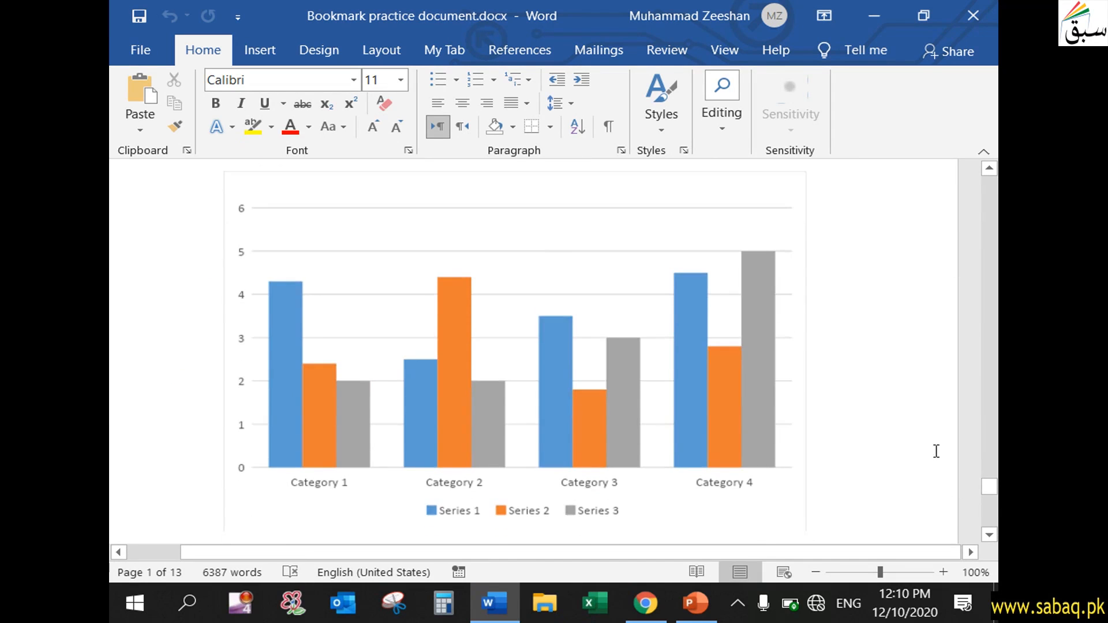
{"action": "left_click", "coordinate": [568, 251]}
{"action": "scroll", "coordinate": [570, 251], "scroll_direction": "up", "scroll_amount": 2}
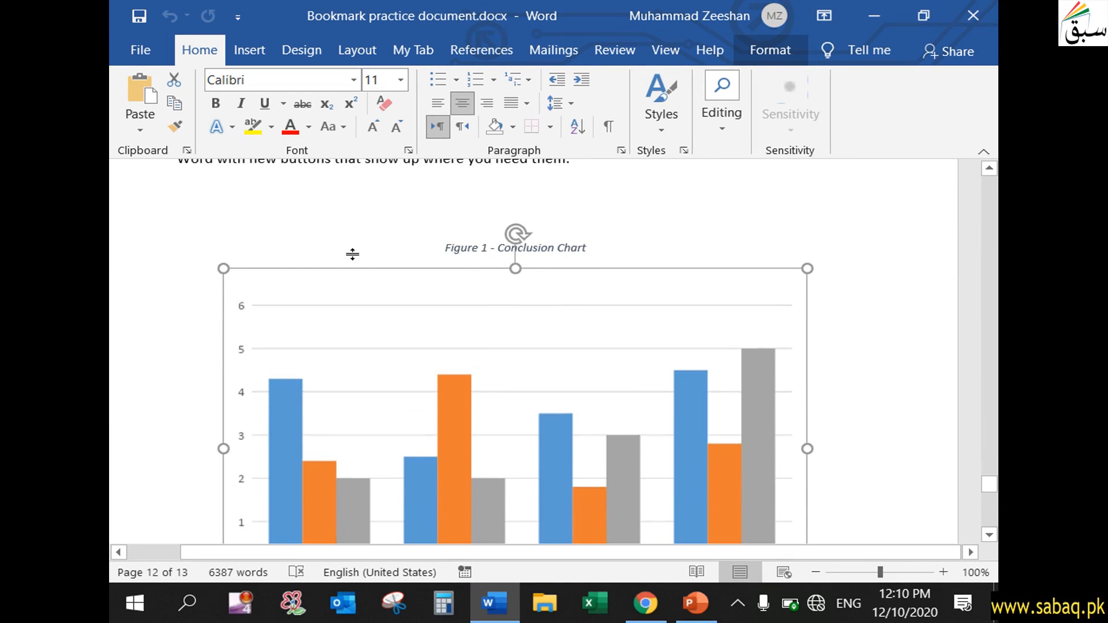
{"action": "scroll", "coordinate": [215, 250], "scroll_direction": "up", "scroll_amount": 1}
{"action": "scroll", "coordinate": [287, 346], "scroll_direction": "down", "scroll_amount": 3}
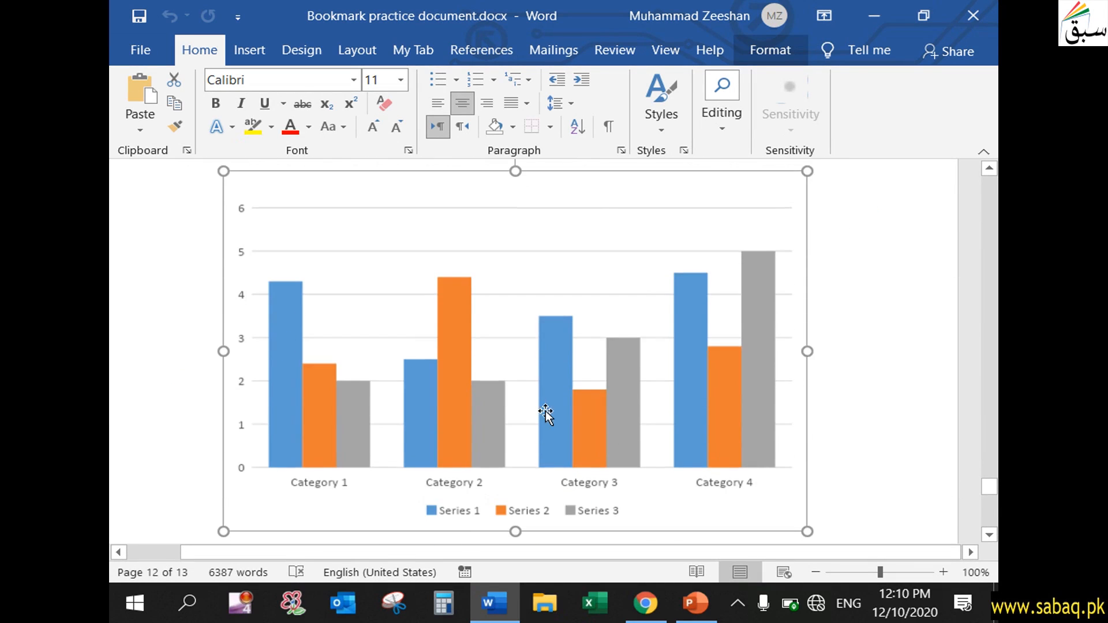
{"action": "scroll", "coordinate": [354, 321], "scroll_direction": "up", "scroll_amount": 2}
{"action": "right_click", "coordinate": [351, 297]}
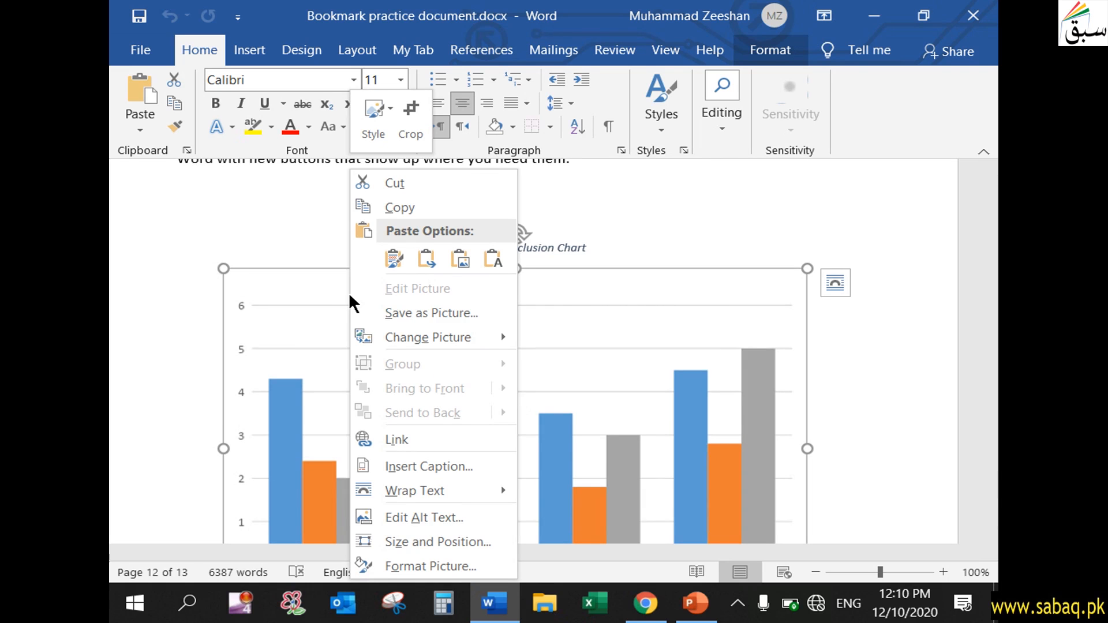
{"action": "left_click", "coordinate": [438, 465]}
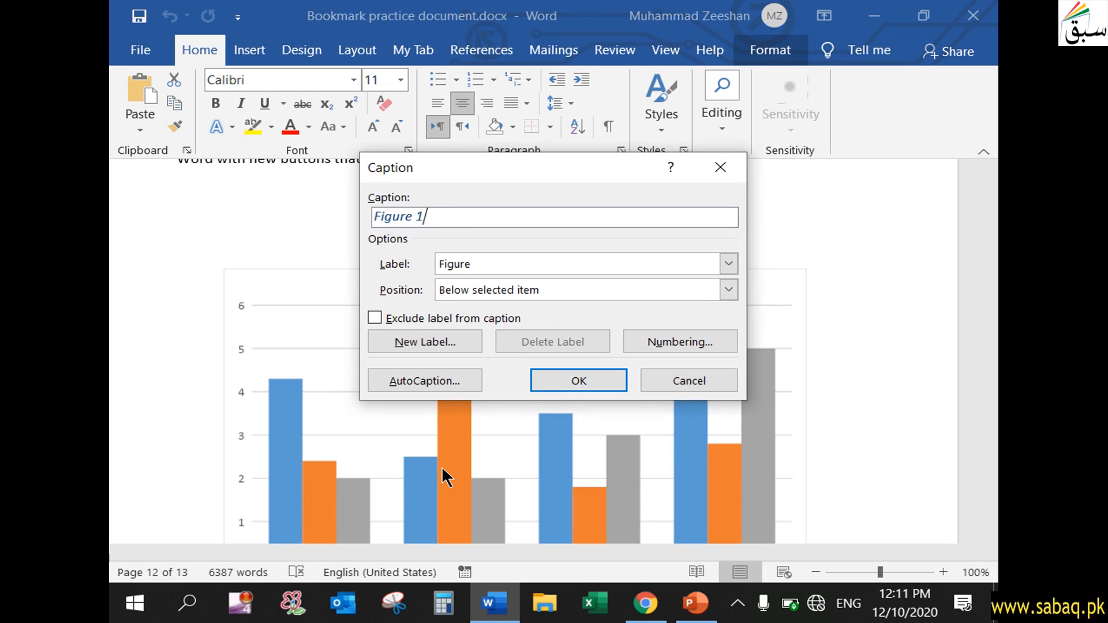
{"action": "type", "text": "Conclusion Chart"}
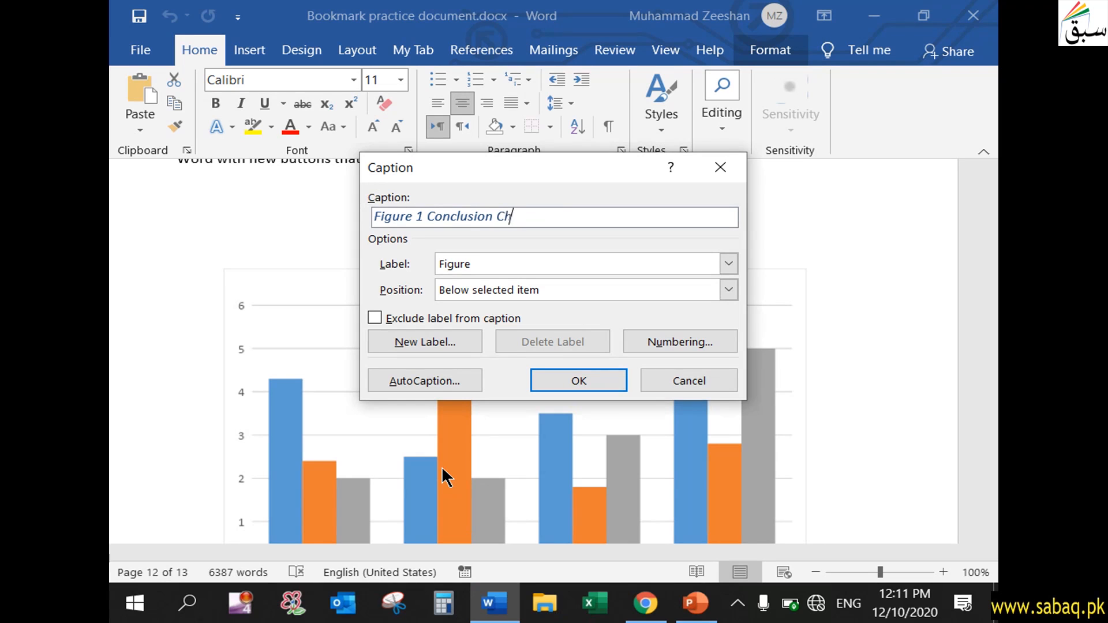
- Try the Table and Equation labels for the chart's caption and set the label back to Figure
{"action": "left_click", "coordinate": [728, 263]}
{"action": "left_click", "coordinate": [546, 311]}
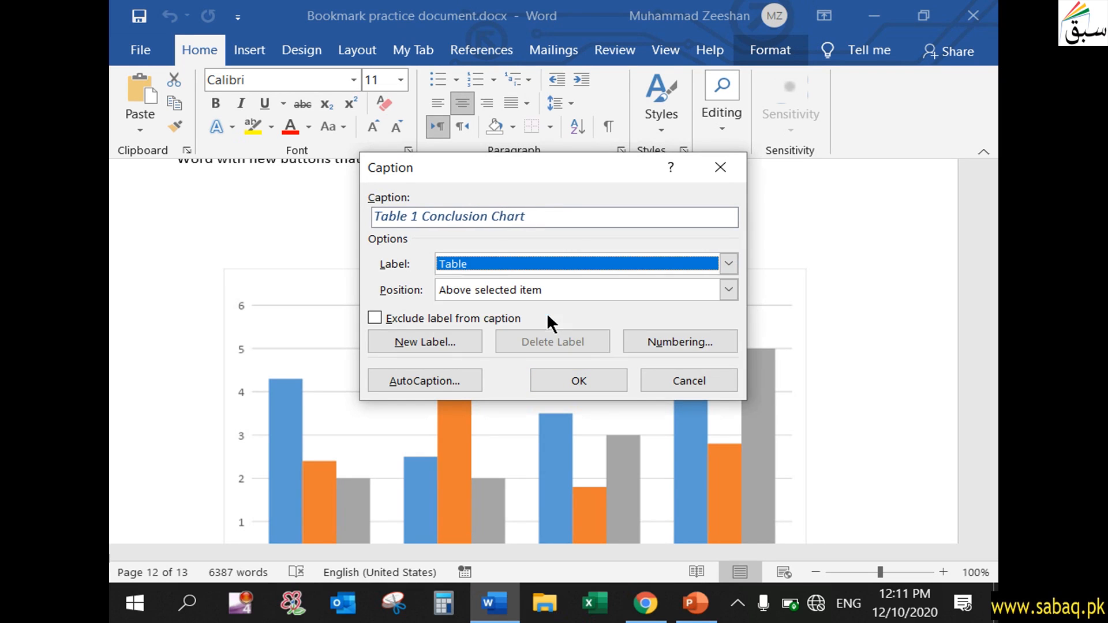
{"action": "left_click", "coordinate": [725, 264]}
{"action": "left_click", "coordinate": [570, 280]}
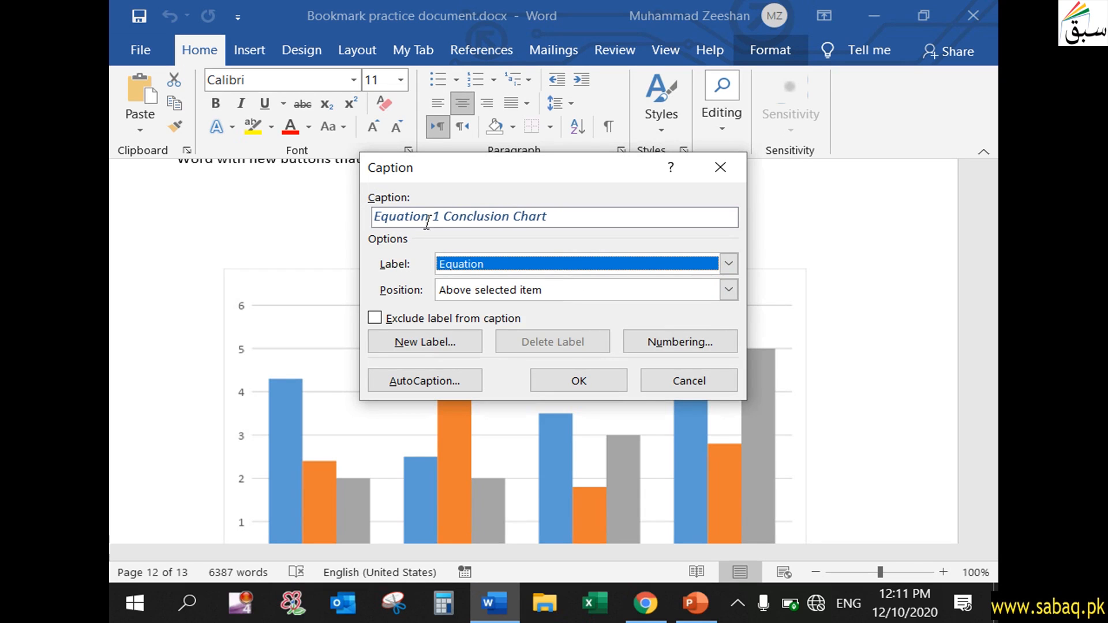
{"action": "left_click", "coordinate": [726, 264]}
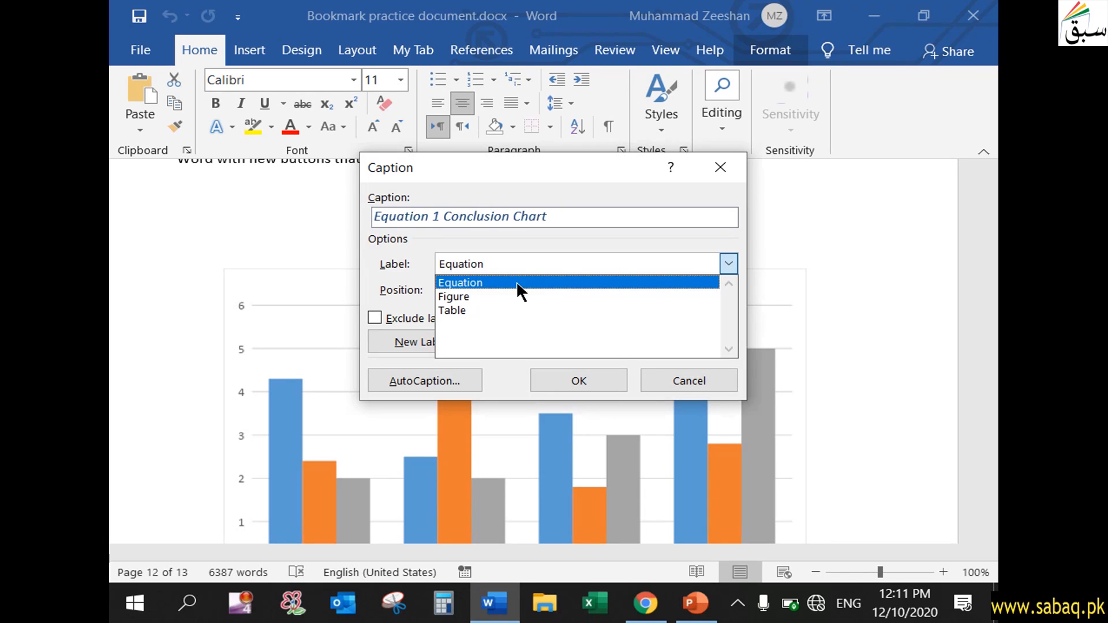
{"action": "left_click", "coordinate": [465, 296]}
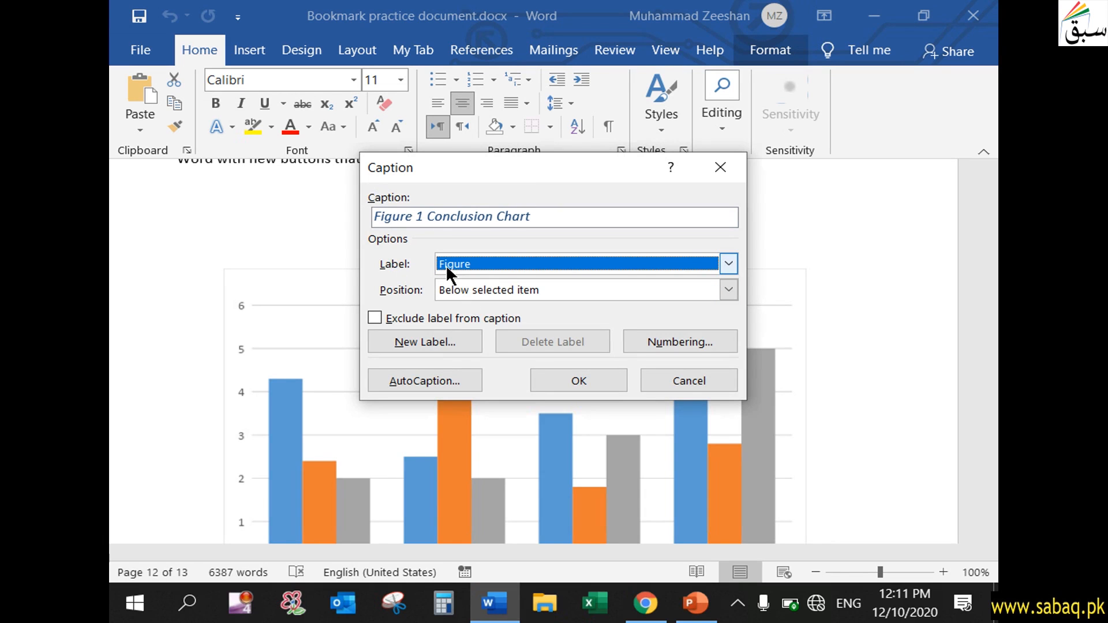
- Insert the caption positioned below the selected item, with its label included
{"action": "left_click", "coordinate": [728, 290]}
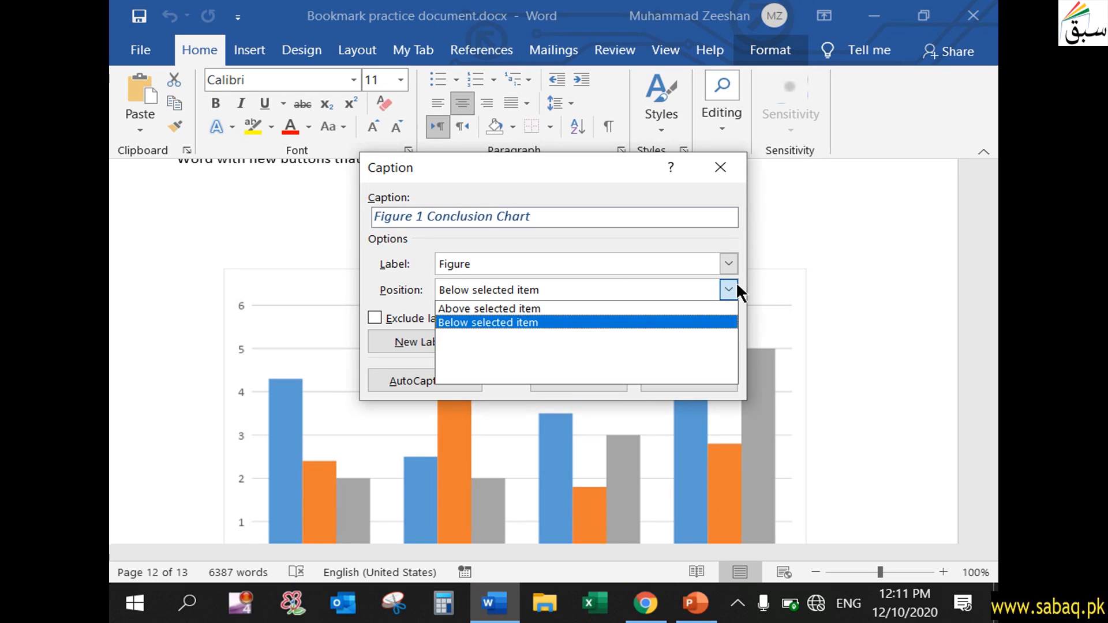
{"action": "left_click", "coordinate": [643, 321]}
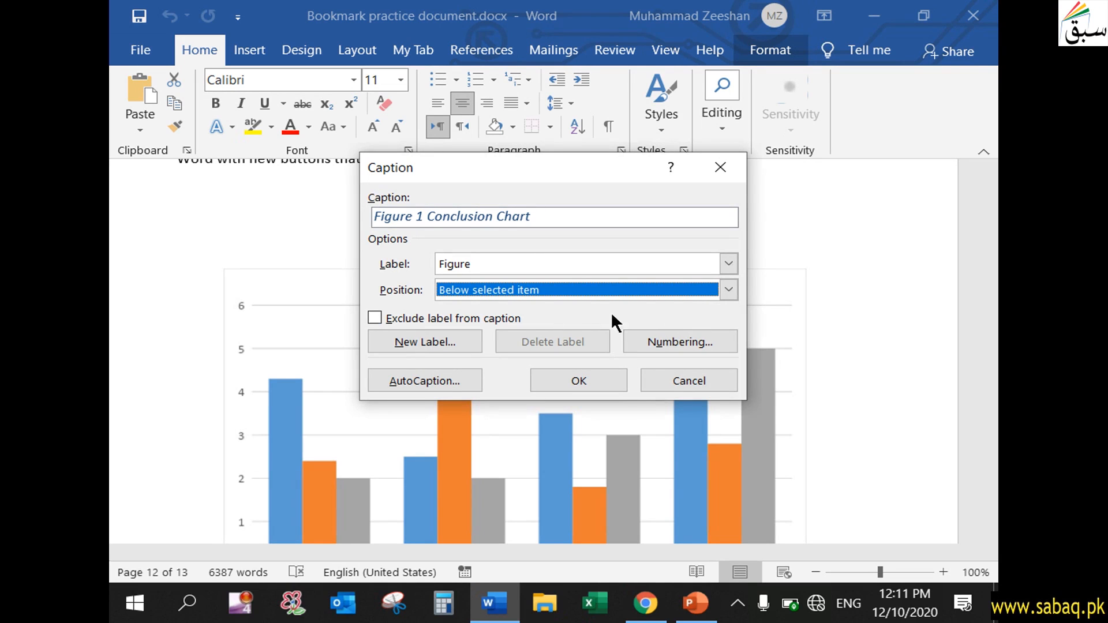
{"action": "left_click", "coordinate": [370, 317]}
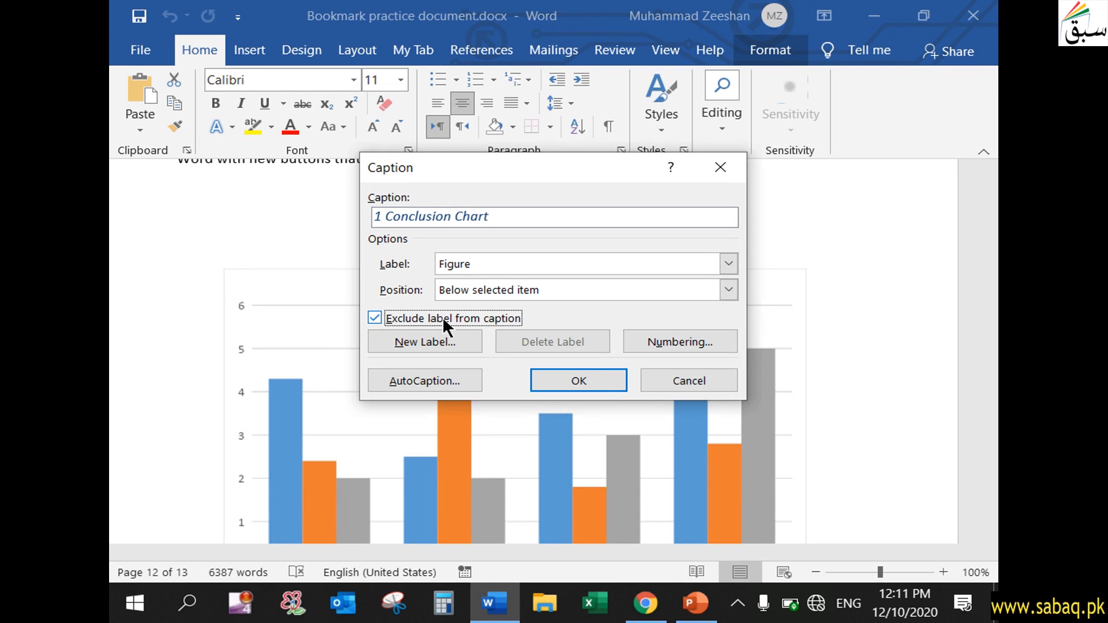
{"action": "left_click", "coordinate": [372, 316]}
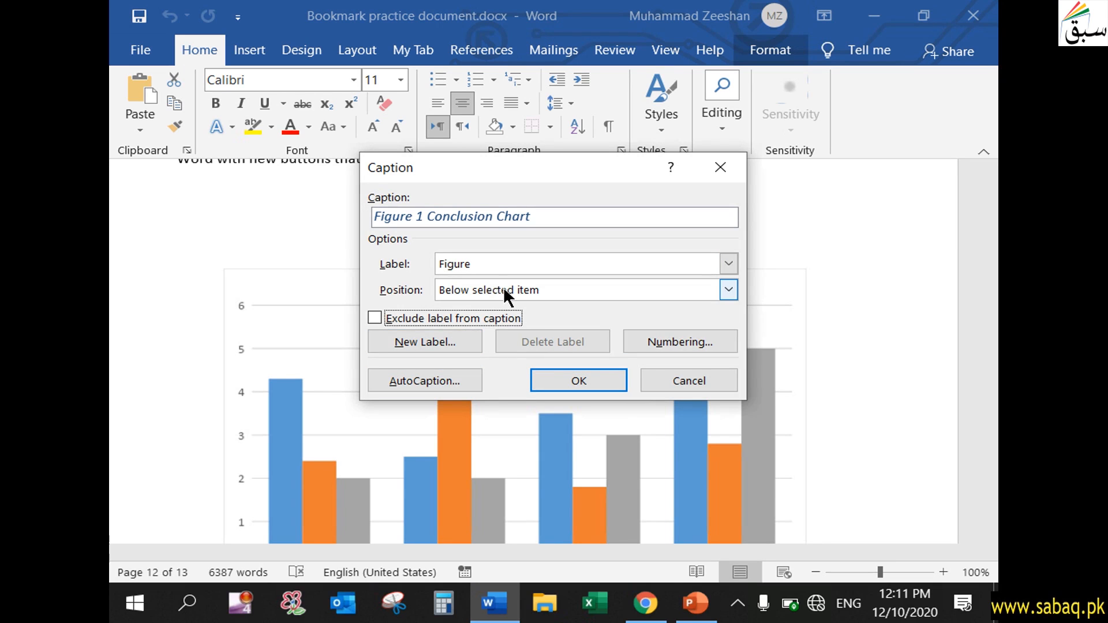
{"action": "left_click", "coordinate": [585, 376]}
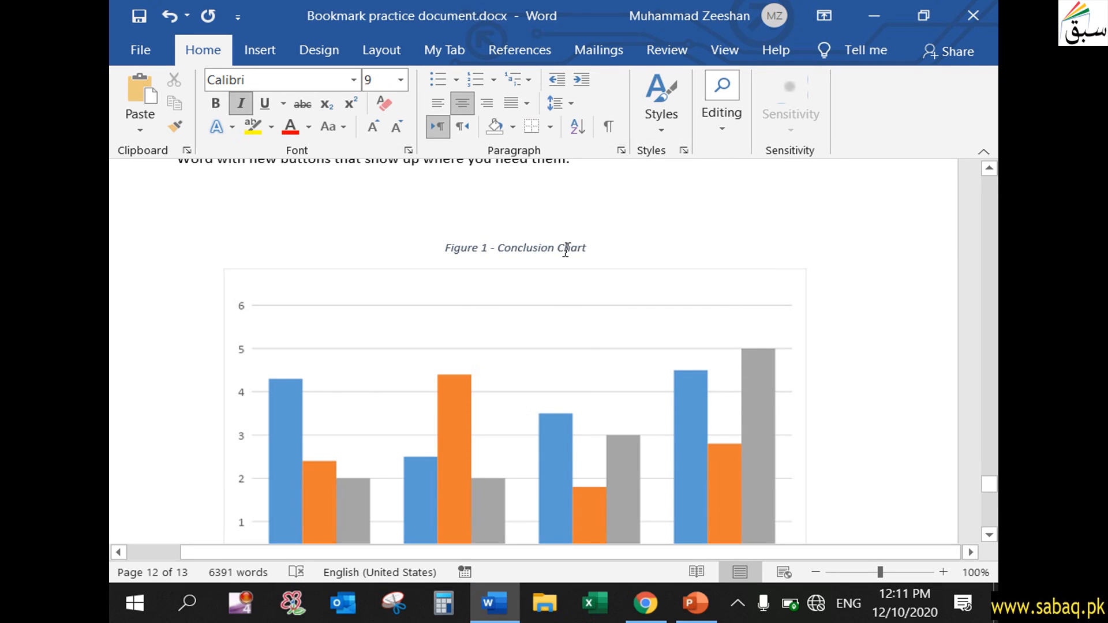
- Select the text Conclusion Chart in entry 10.1 of the table of contents and start a cross-reference in its place
{"action": "left_click_drag", "start_coordinate": [988, 486], "coordinate": [995, 209]}
{"action": "left_click", "coordinate": [282, 361]}
{"action": "left_click_drag", "start_coordinate": [287, 348], "coordinate": [425, 347]}
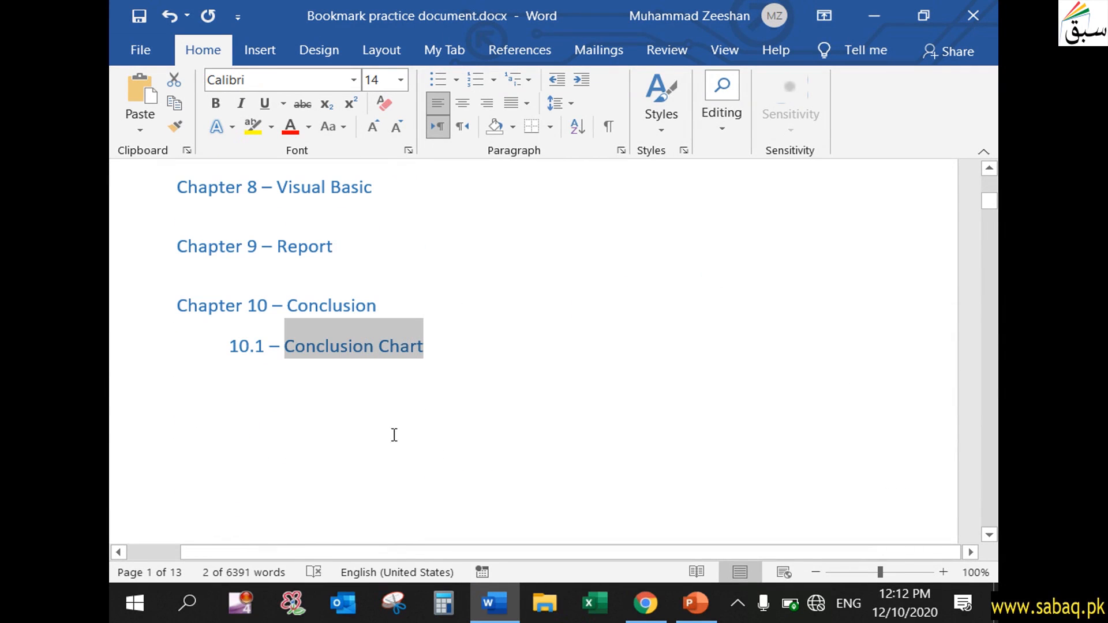
{"action": "left_click", "coordinate": [257, 53]}
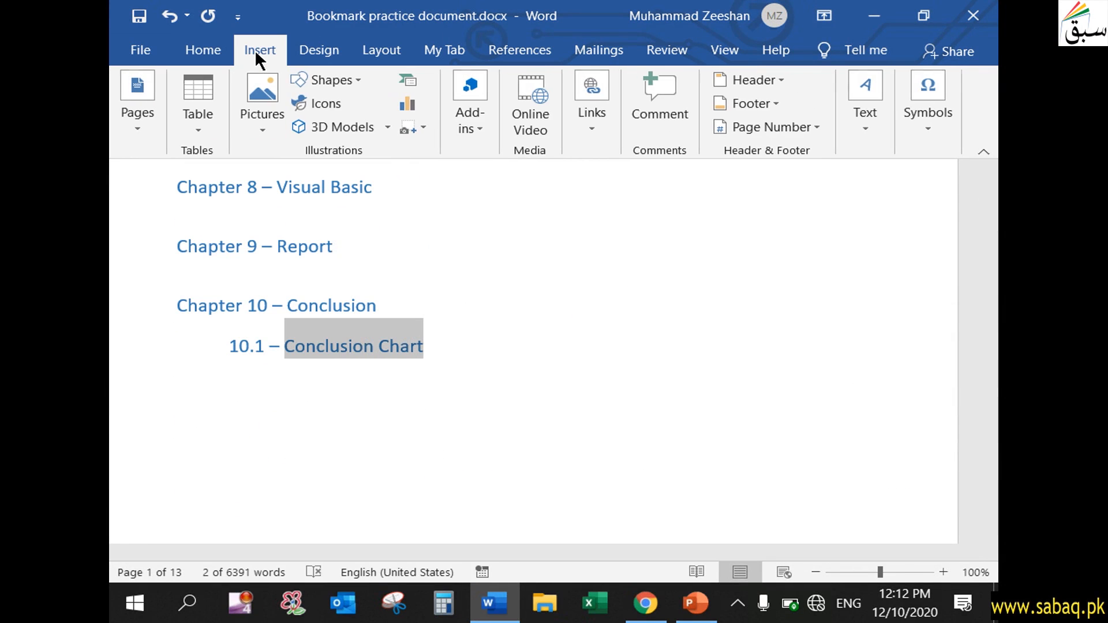
{"action": "left_click", "coordinate": [595, 134]}
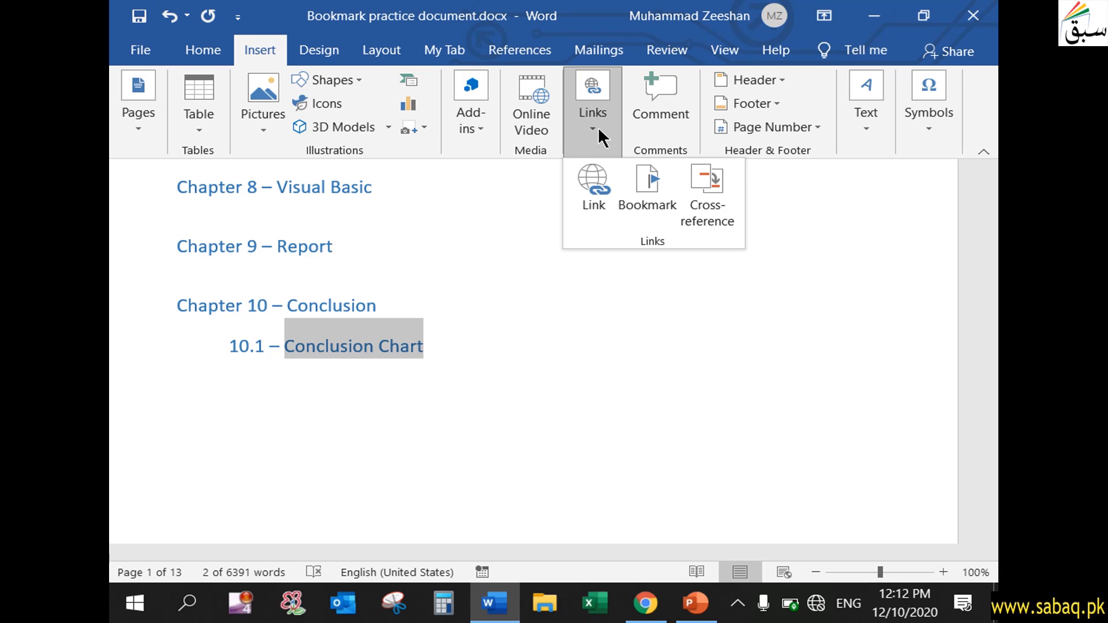
{"action": "left_click", "coordinate": [712, 195]}
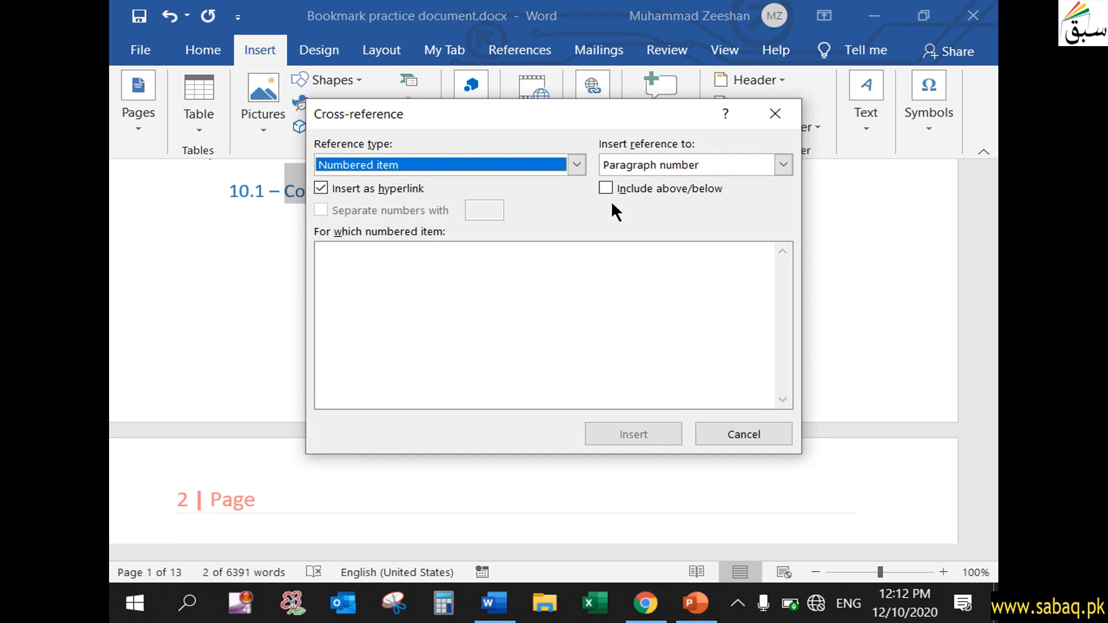
- Insert a hyperlinked cross-reference of type Figure to the entire caption of Figure 1 Conclusion Chart
{"action": "left_click", "coordinate": [575, 165]}
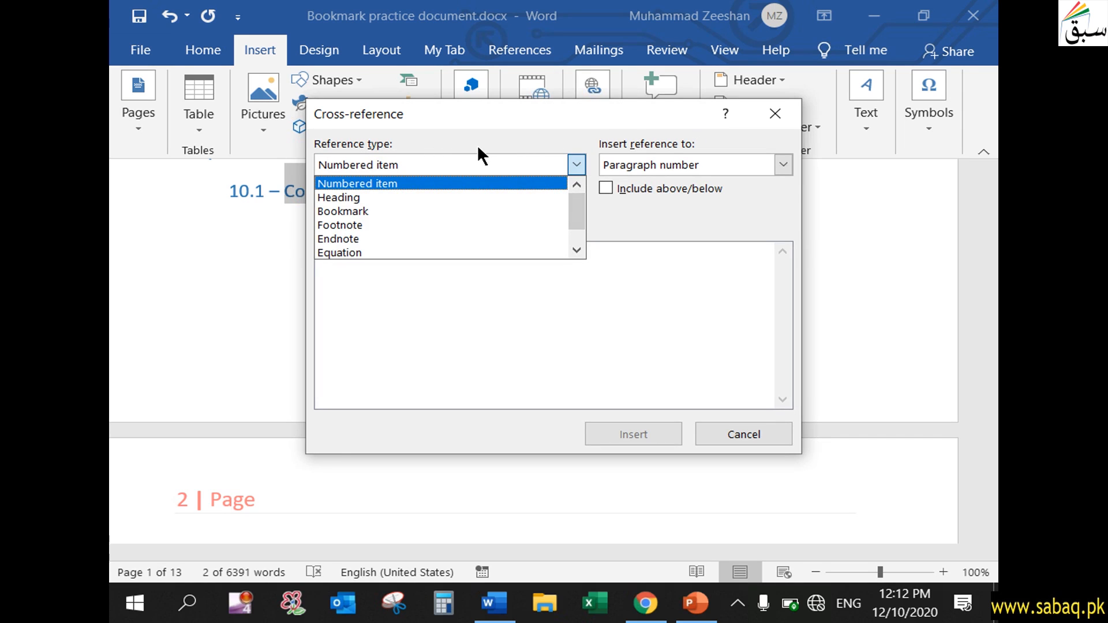
{"action": "left_click_drag", "start_coordinate": [579, 204], "coordinate": [582, 220]}
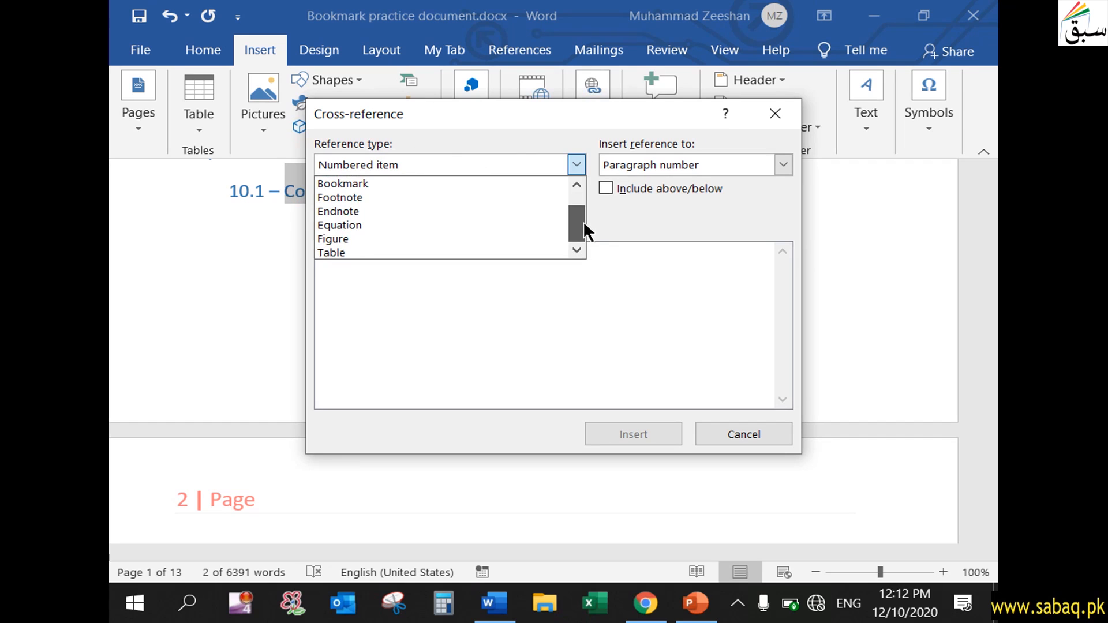
{"action": "left_click", "coordinate": [363, 240]}
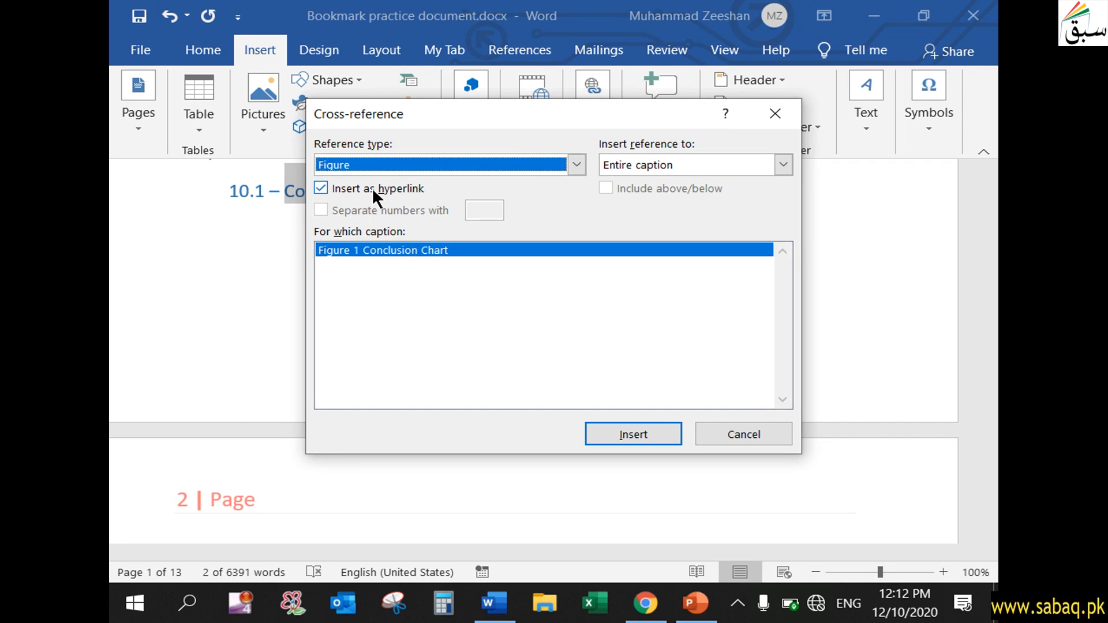
{"action": "left_click", "coordinate": [584, 163]}
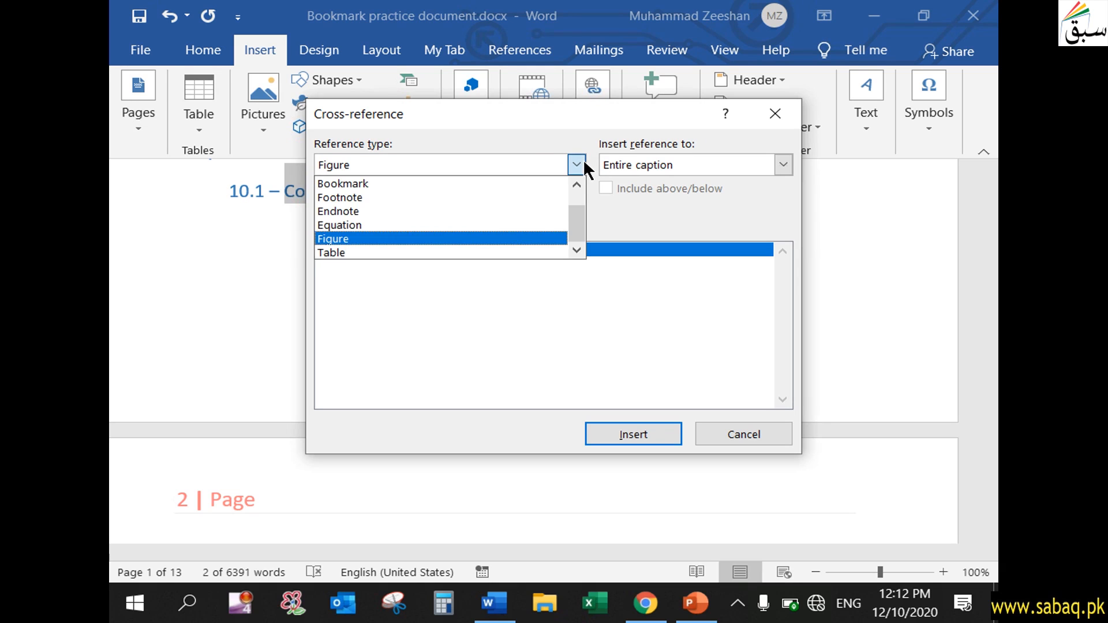
{"action": "left_click", "coordinate": [467, 240]}
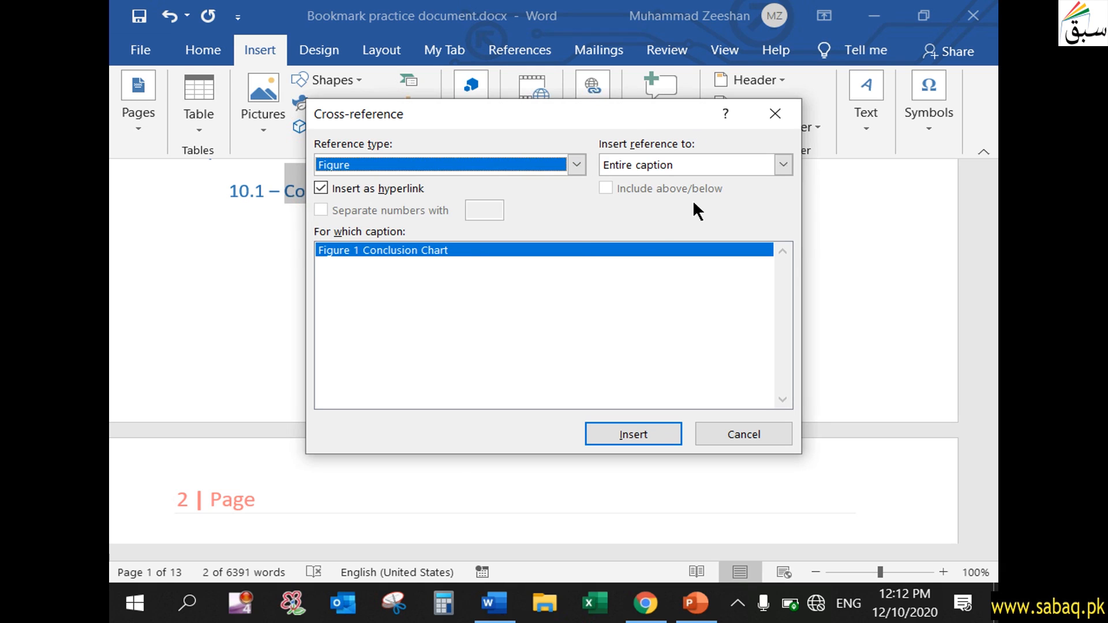
{"action": "left_click", "coordinate": [782, 165]}
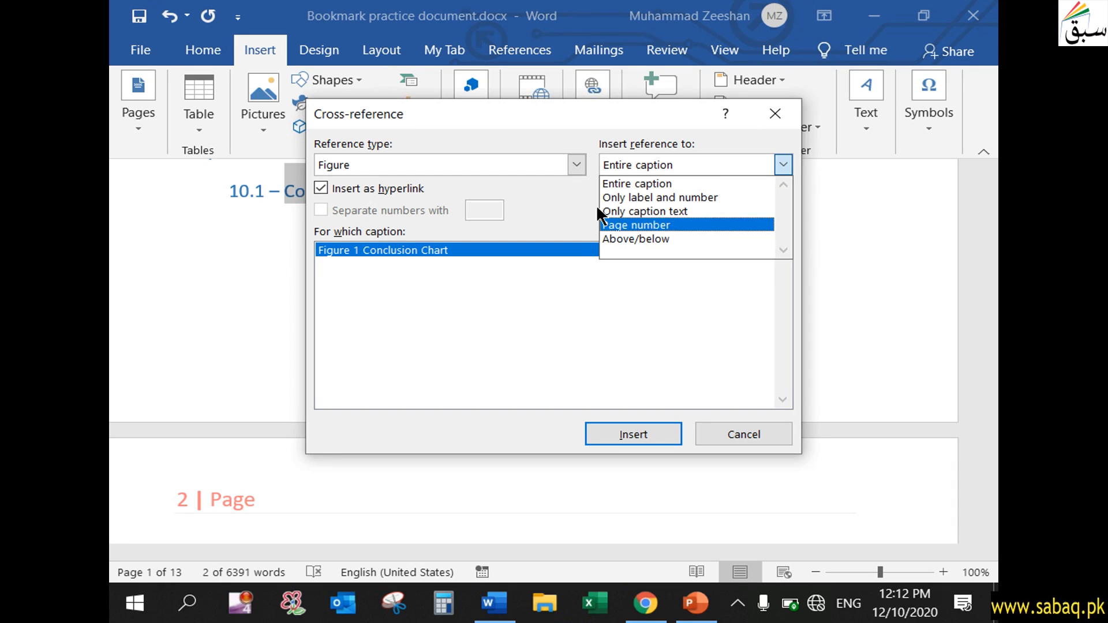
{"action": "left_click", "coordinate": [667, 184]}
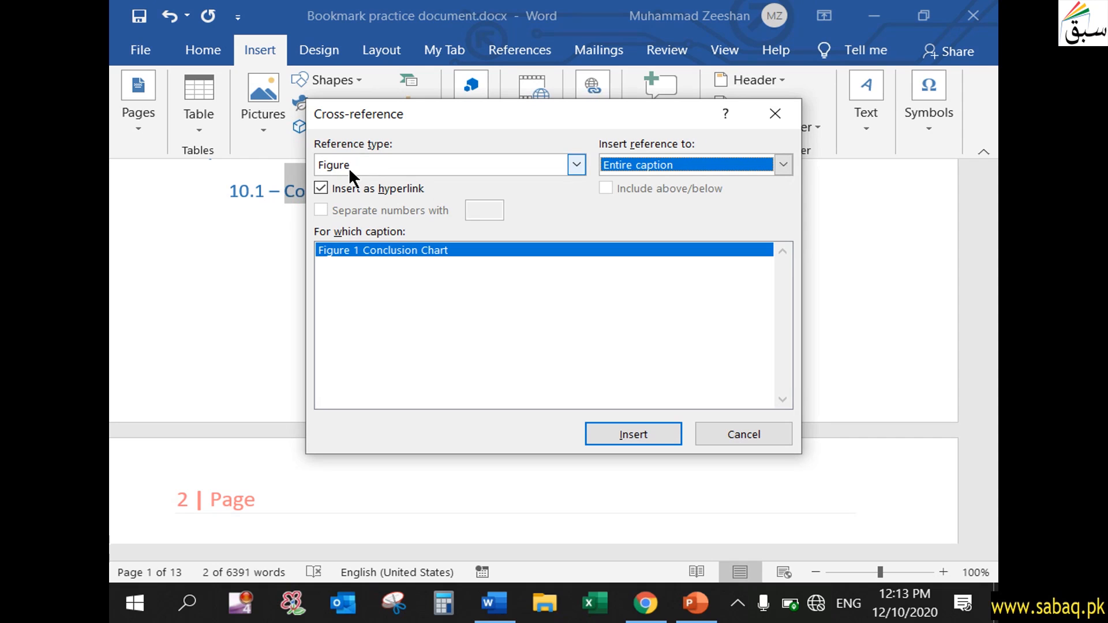
{"action": "left_click", "coordinate": [359, 359]}
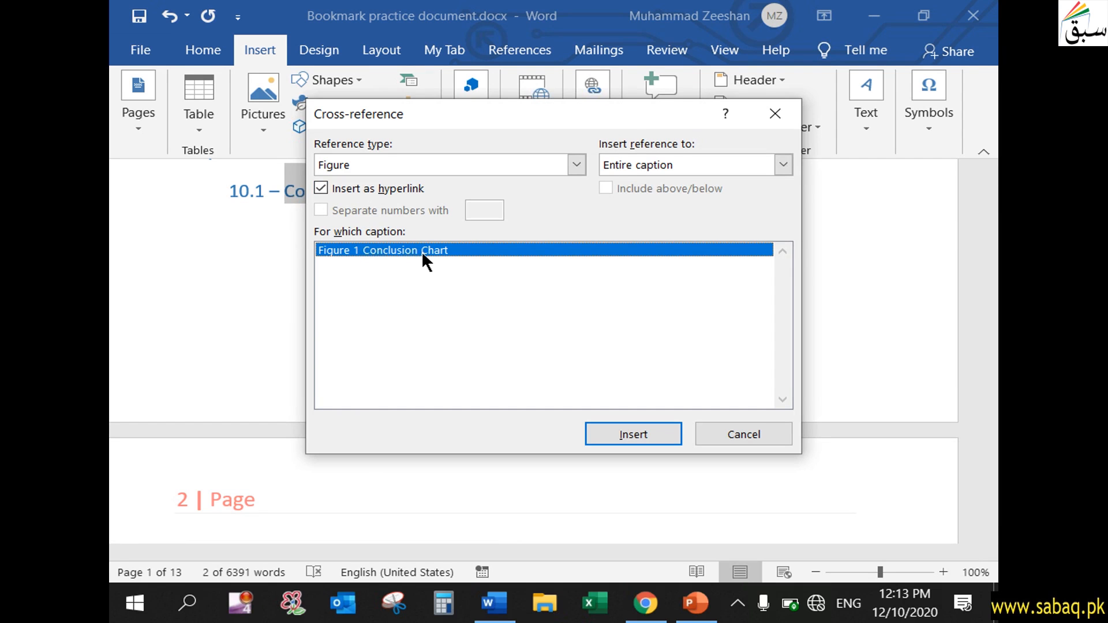
{"action": "left_click", "coordinate": [620, 435]}
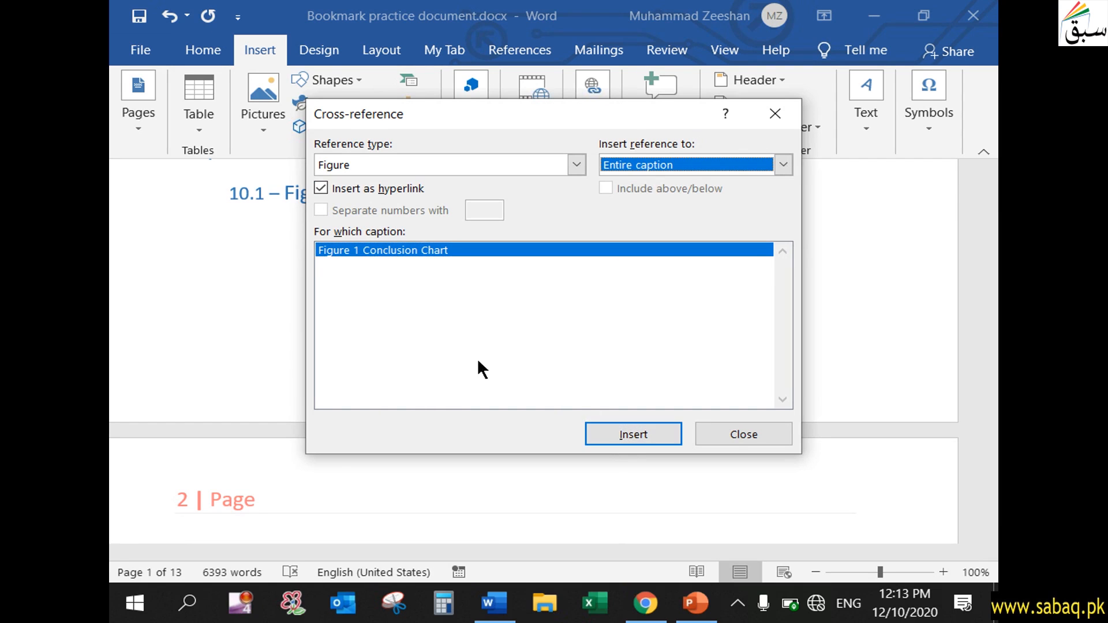
{"action": "left_click", "coordinate": [718, 438]}
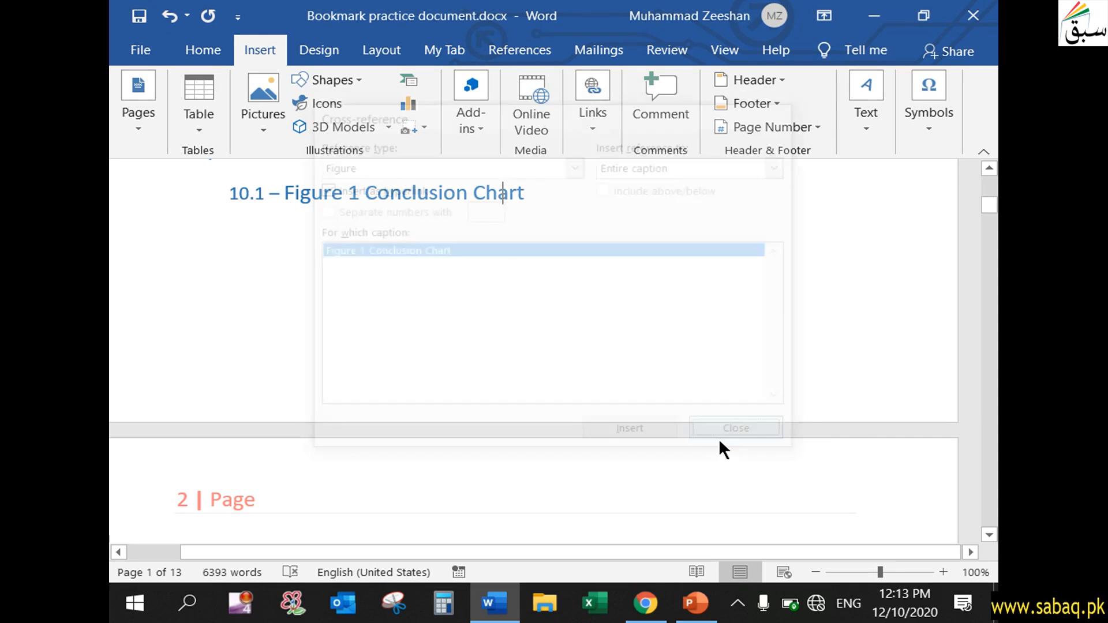
- Examine the inserted cross-reference field and its link in table of contents entry 10.1
{"action": "left_click", "coordinate": [471, 192]}
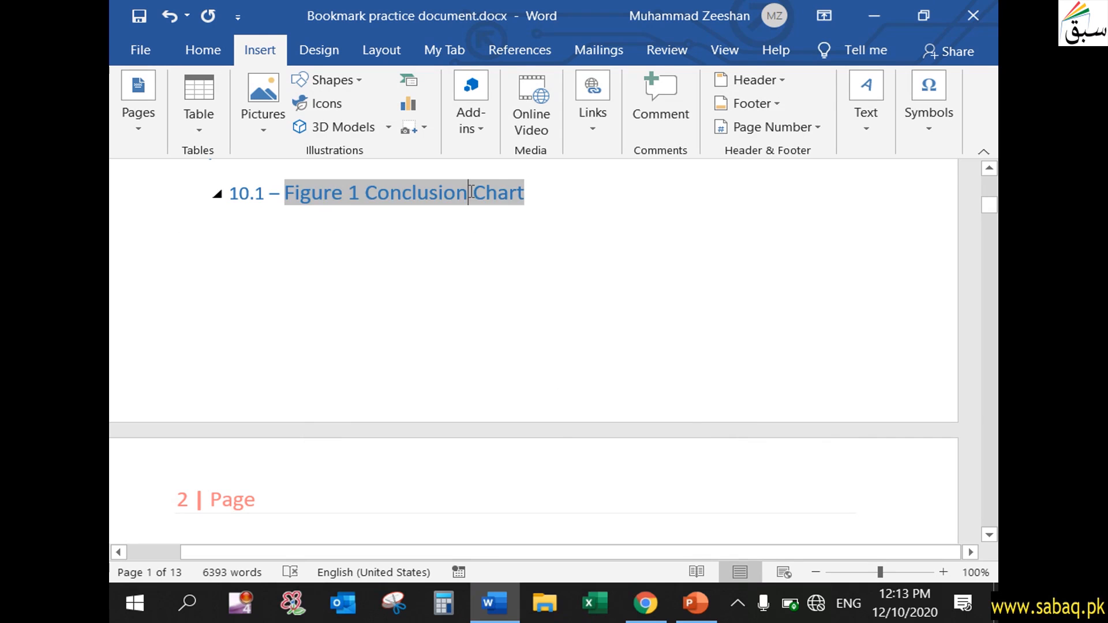
{"action": "left_click", "coordinate": [522, 238]}
{"action": "scroll", "coordinate": [526, 259], "scroll_direction": "up", "scroll_amount": 4}
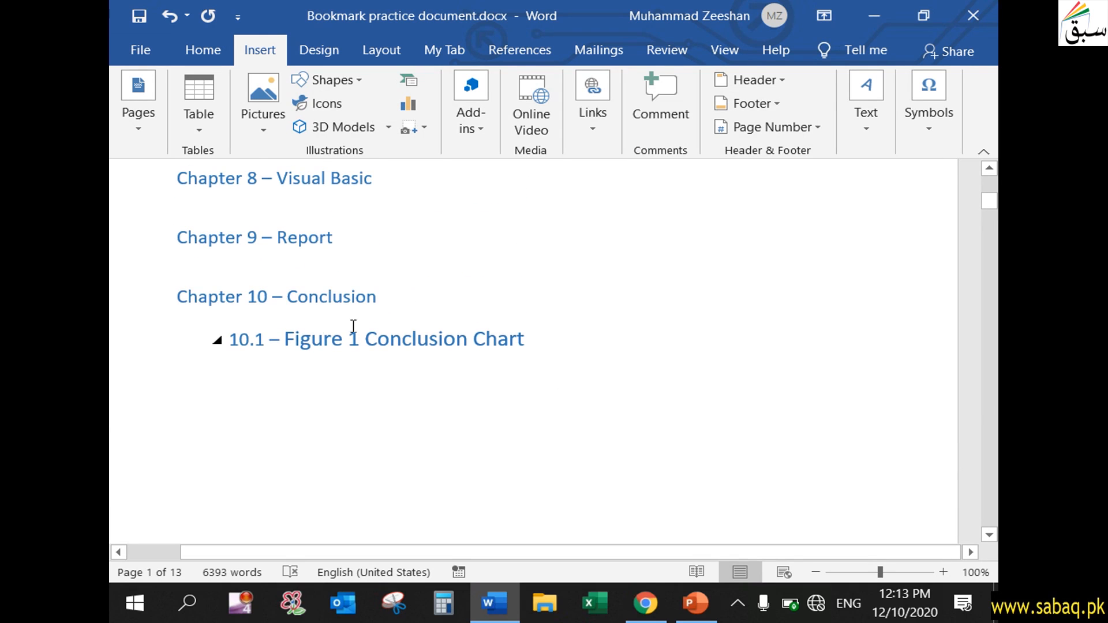
{"action": "left_click", "coordinate": [287, 341]}
{"action": "key", "text": "shift+End"}
{"action": "left_click", "coordinate": [333, 371]}
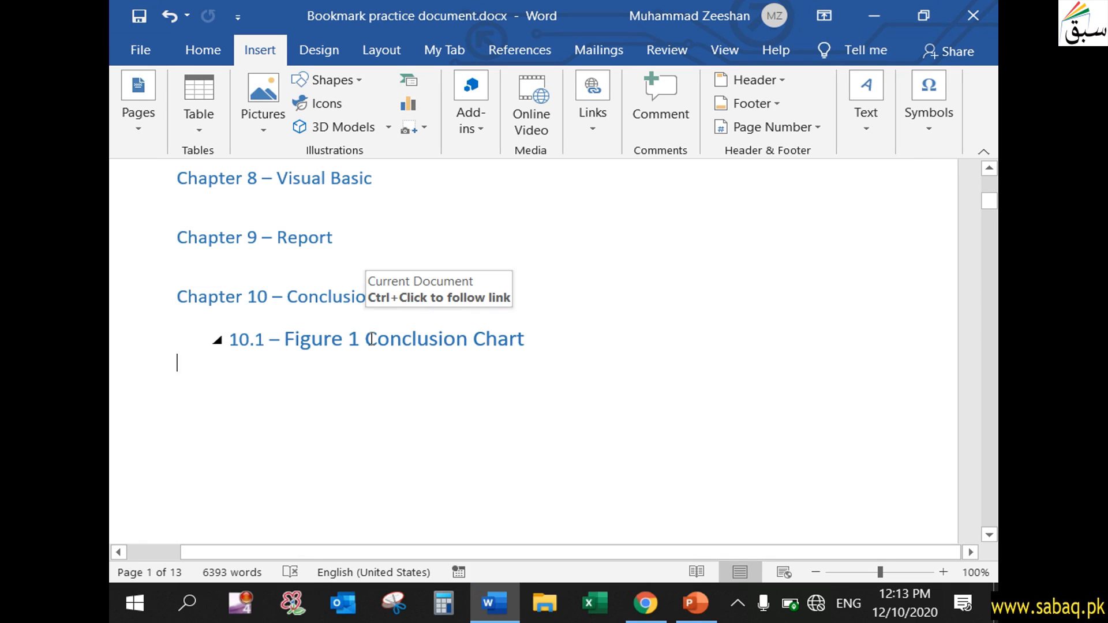
{"action": "left_click", "coordinate": [527, 340]}
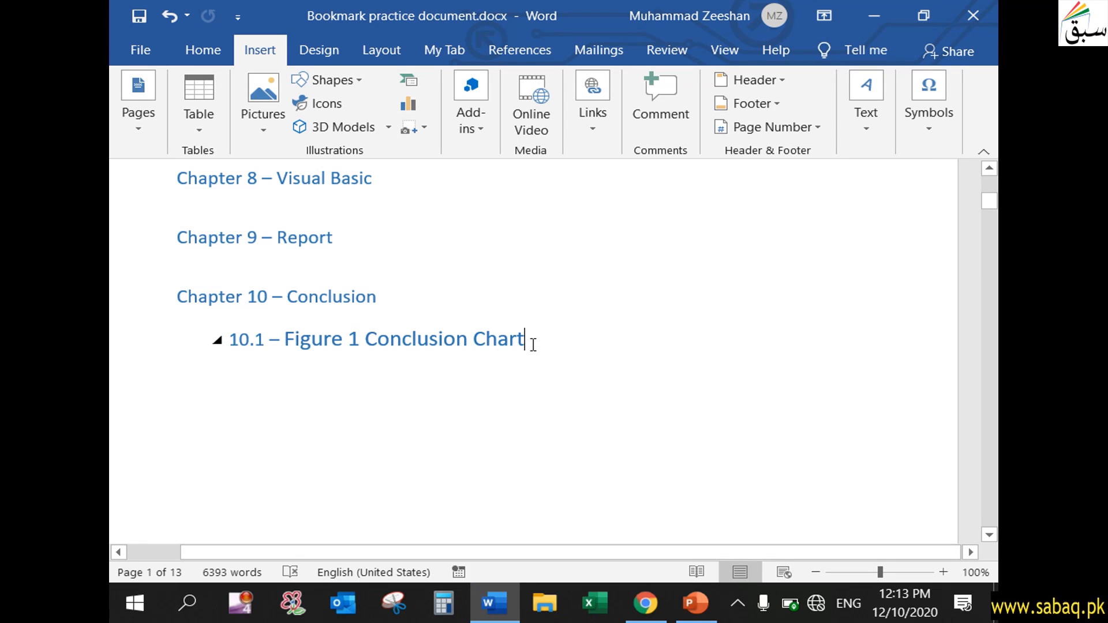
{"action": "left_click", "coordinate": [286, 339], "text": "shift"}
{"action": "left_click", "coordinate": [330, 372]}
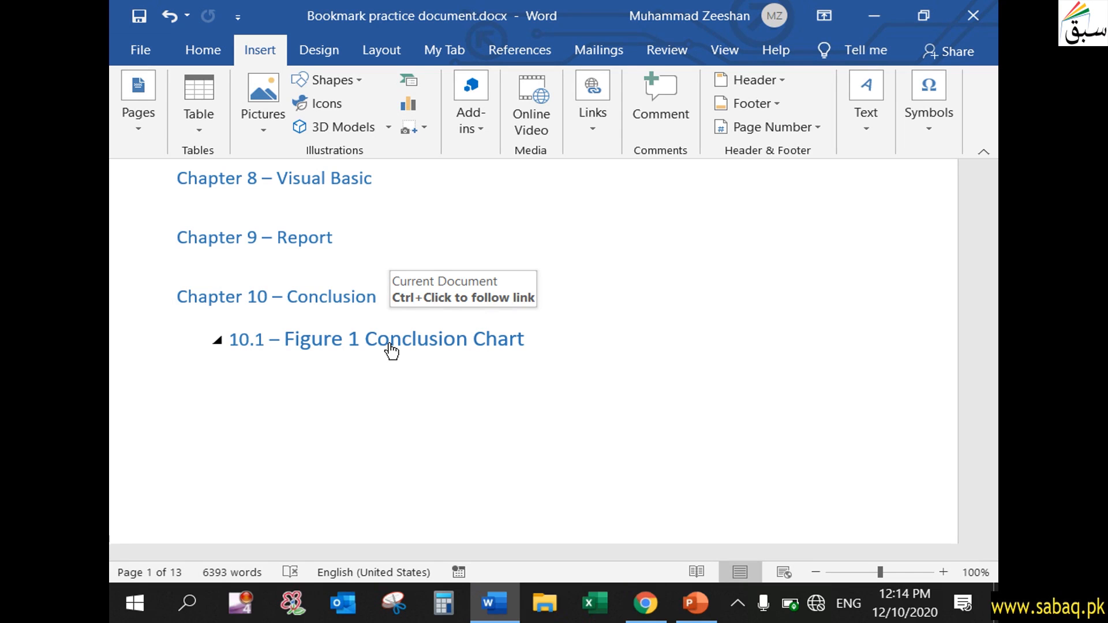
- Follow the cross-reference link in entry 10.1 to its caption and view the chart on that page
{"action": "triple_click", "coordinate": [392, 349]}
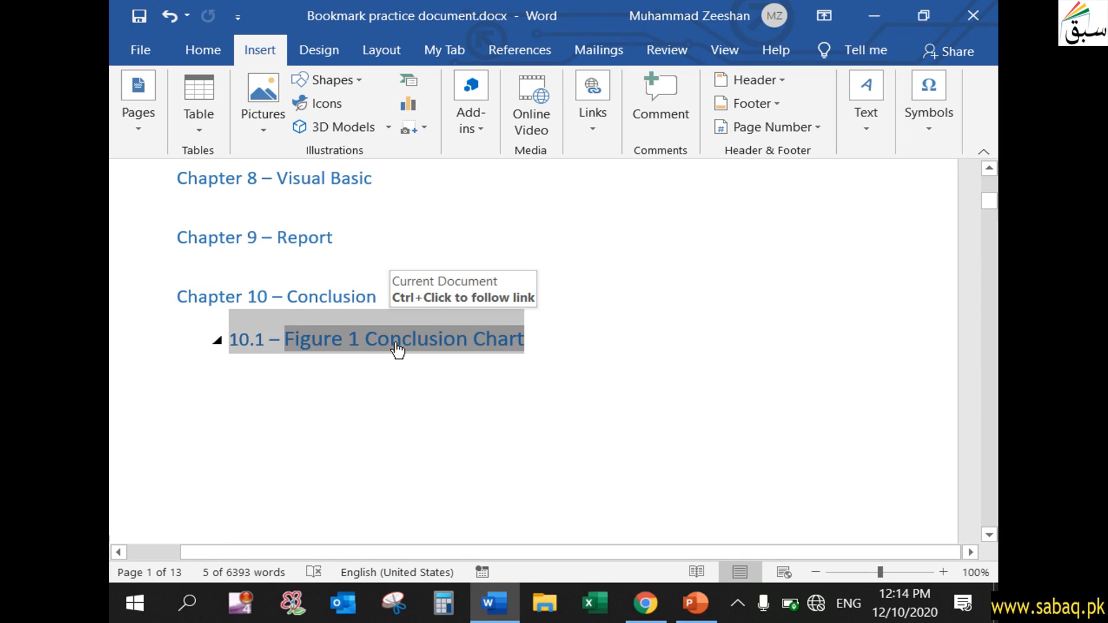
{"action": "left_click", "coordinate": [430, 339], "text": "ctrl"}
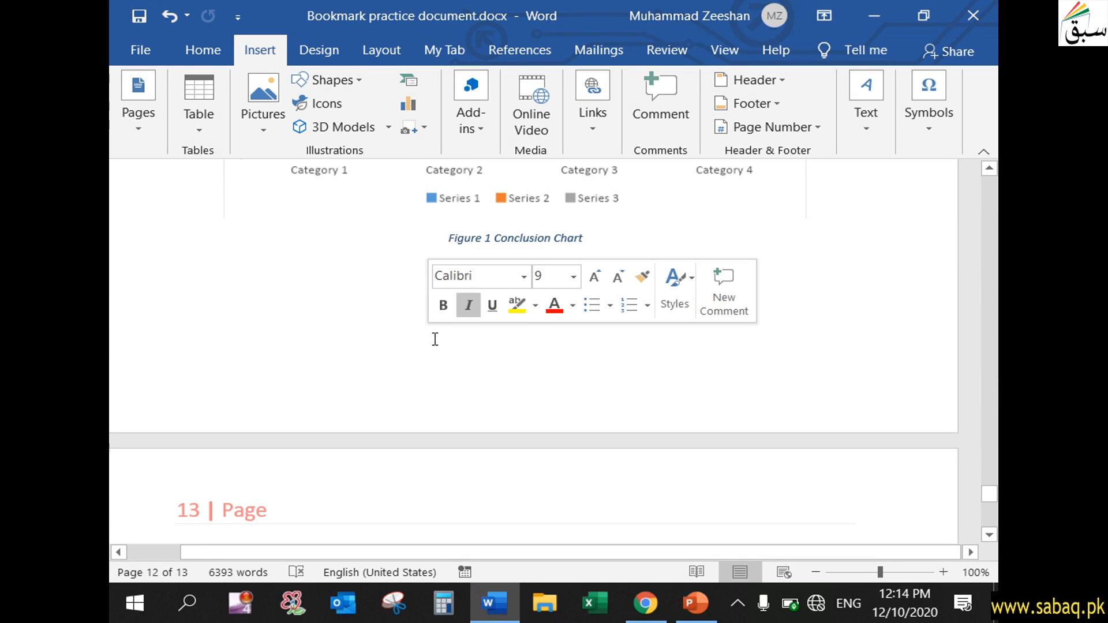
{"action": "scroll", "coordinate": [502, 370], "scroll_direction": "up", "scroll_amount": 1}
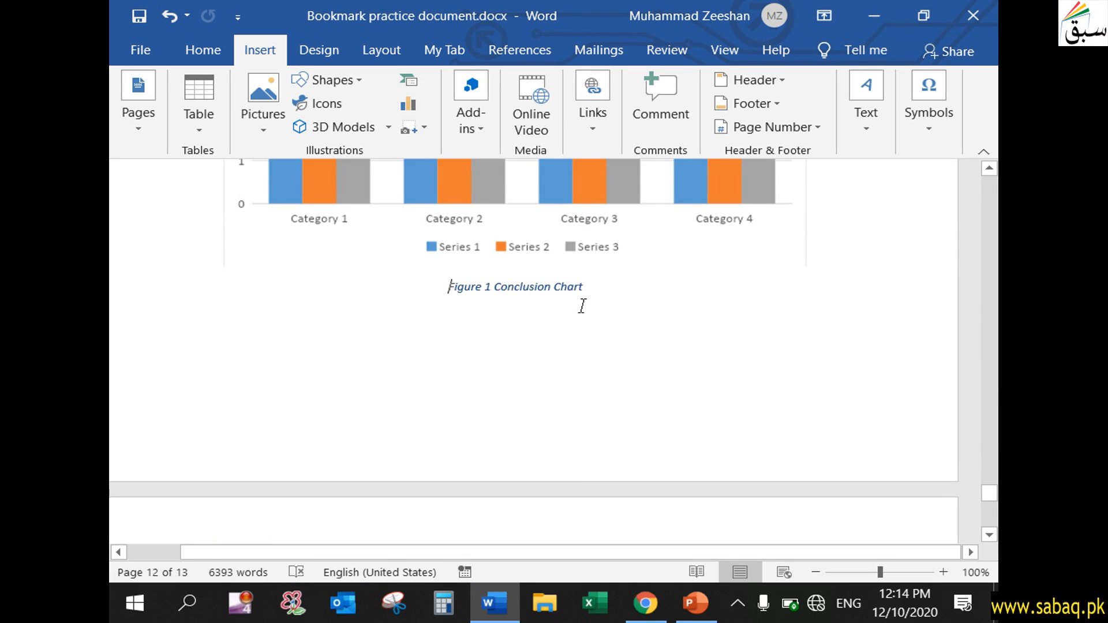
{"action": "scroll", "coordinate": [585, 315], "scroll_direction": "up", "scroll_amount": 2}
{"action": "scroll", "coordinate": [585, 316], "scroll_direction": "up", "scroll_amount": 3}
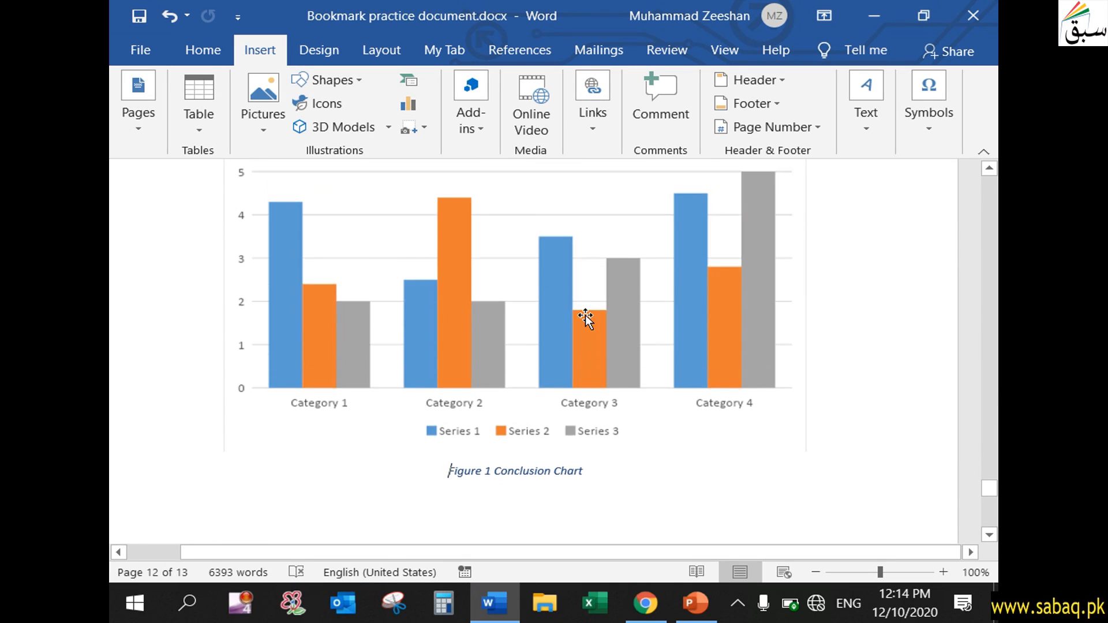
{"action": "left_click", "coordinate": [447, 530]}
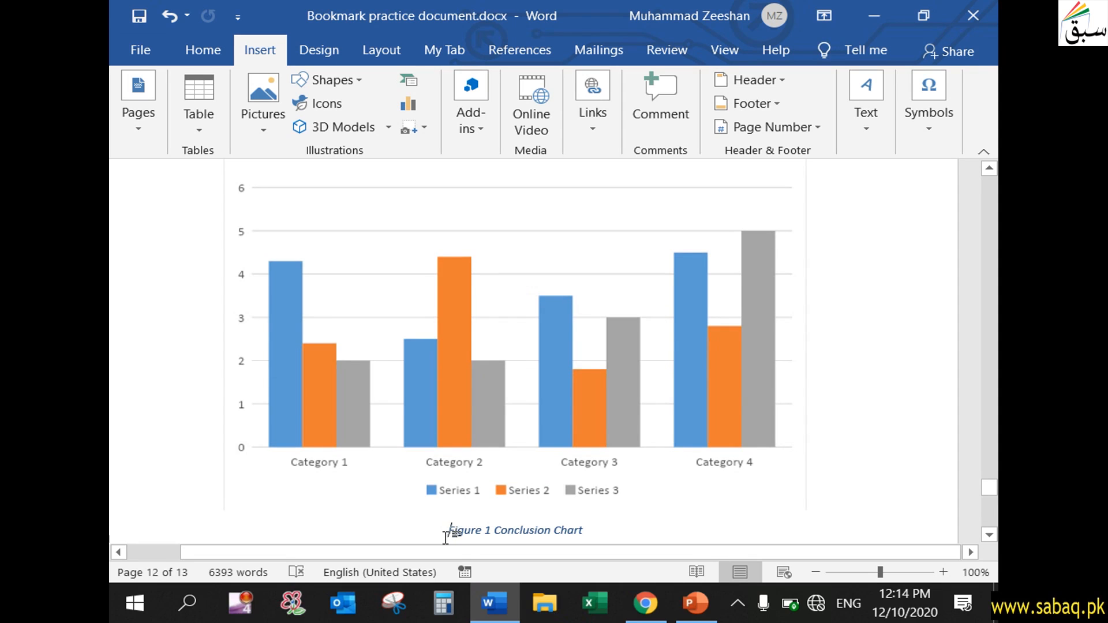
{"action": "scroll", "coordinate": [598, 379], "scroll_direction": "up", "scroll_amount": 1}
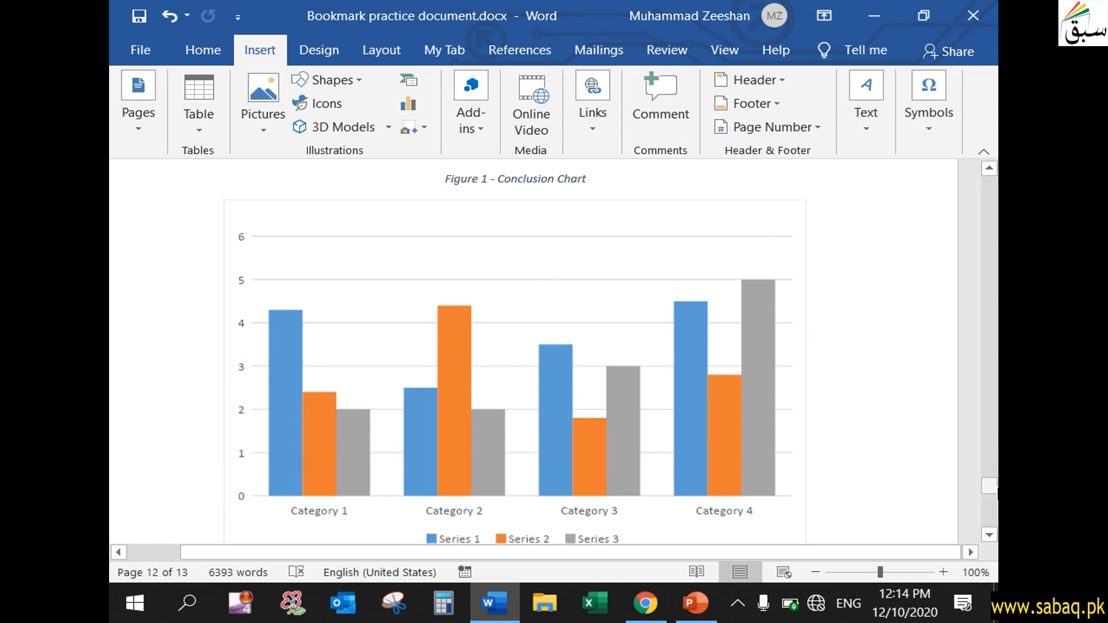
- Go back to the table of contents and follow the entry 10.1 cross-reference to the captioned chart again
{"action": "left_click_drag", "start_coordinate": [989, 485], "coordinate": [988, 200]}
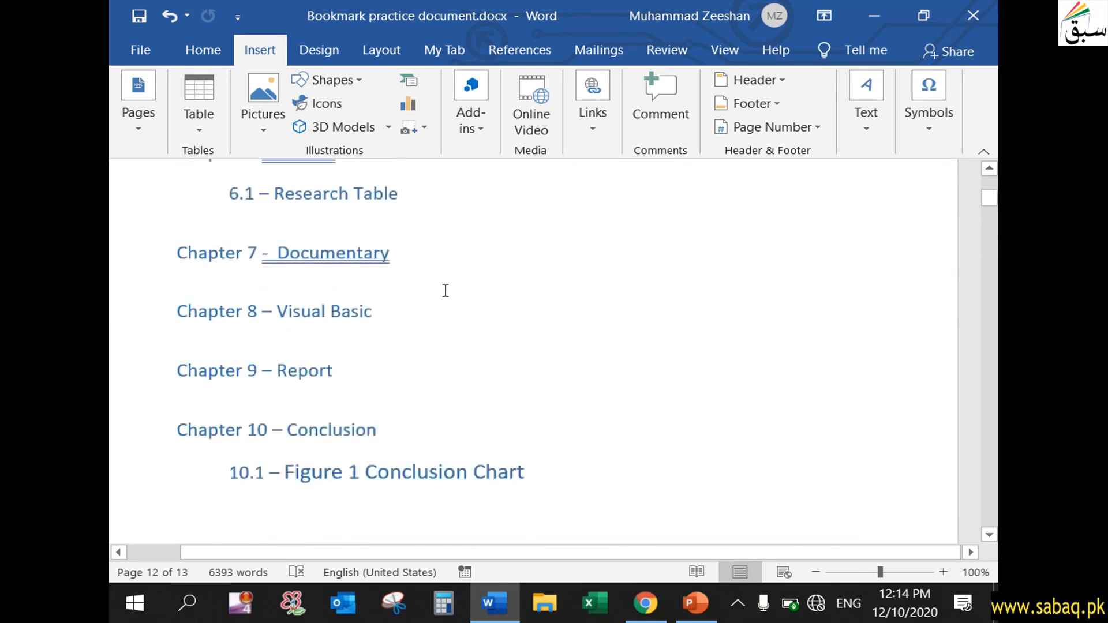
{"action": "left_click", "coordinate": [325, 343]}
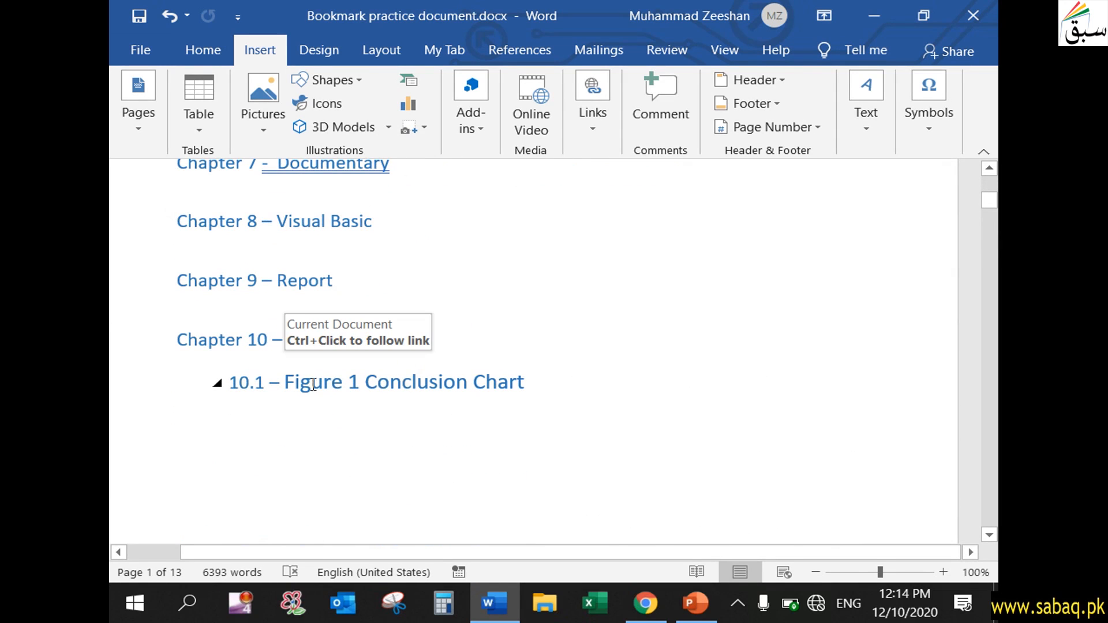
{"action": "triple_click", "coordinate": [465, 388]}
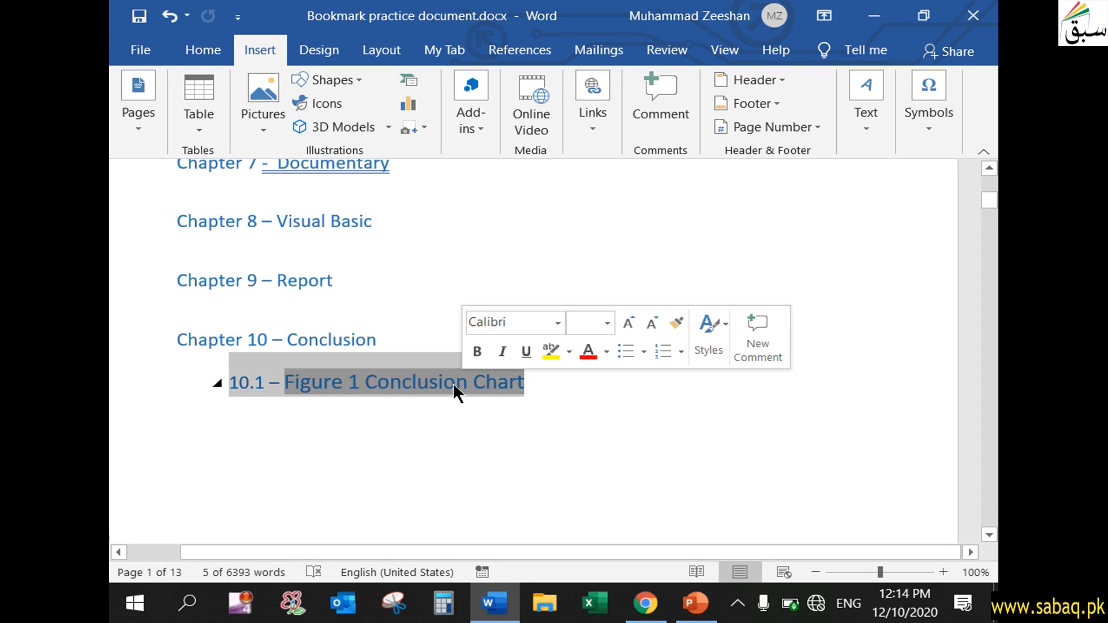
{"action": "left_click", "coordinate": [450, 387], "text": "ctrl"}
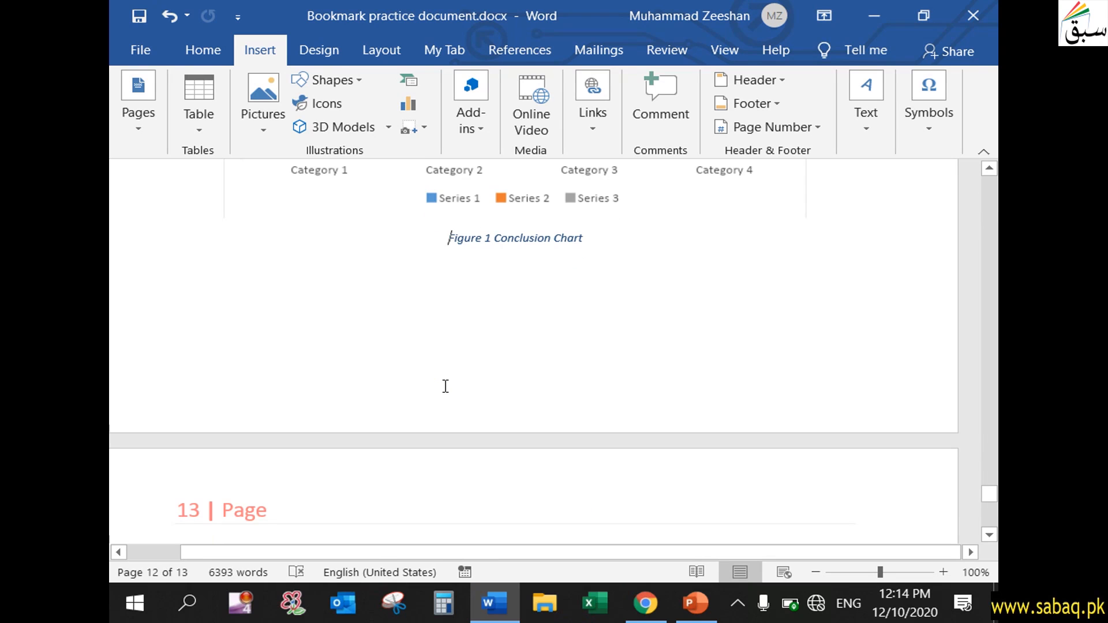
{"action": "scroll", "coordinate": [446, 386], "scroll_direction": "up", "scroll_amount": 4}
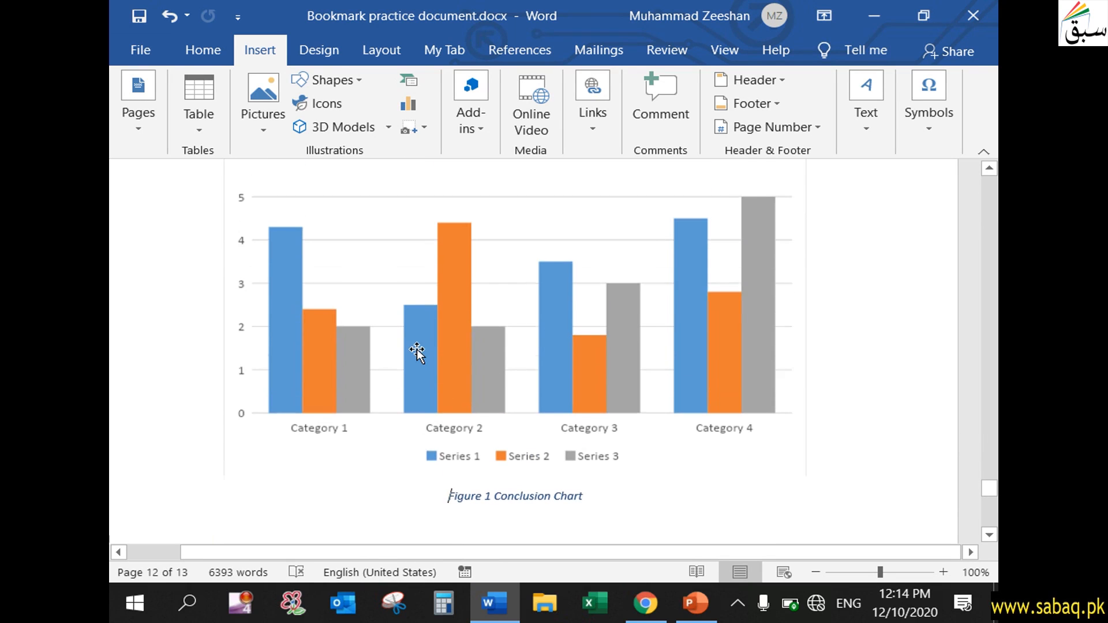
{"action": "scroll", "coordinate": [413, 369], "scroll_direction": "up", "scroll_amount": 2}
- Return from the chart page to the beginning of the table of contents
{"action": "left_click_drag", "start_coordinate": [989, 487], "coordinate": [989, 182]}
{"action": "scroll", "coordinate": [704, 379], "scroll_direction": "down", "scroll_amount": 5}
{"action": "scroll", "coordinate": [704, 379], "scroll_direction": "up", "scroll_amount": 2}
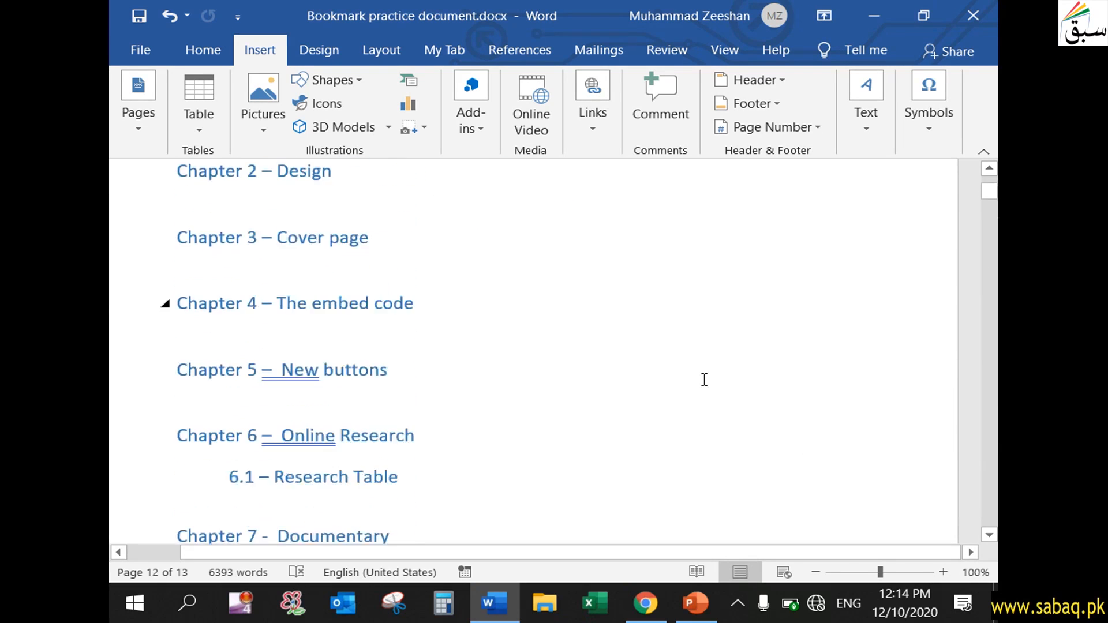
{"action": "scroll", "coordinate": [704, 379], "scroll_direction": "up", "scroll_amount": 3}
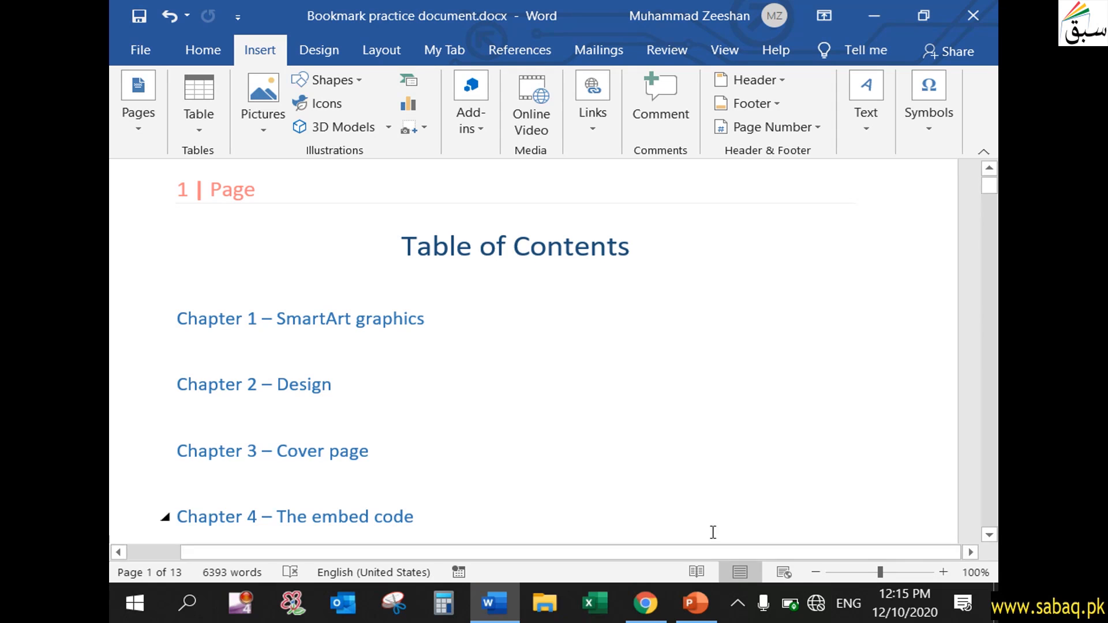
- Switch to the PowerPoint presentation, end the running show and restart it in reading view from the title slide
{"action": "left_click", "coordinate": [712, 613]}
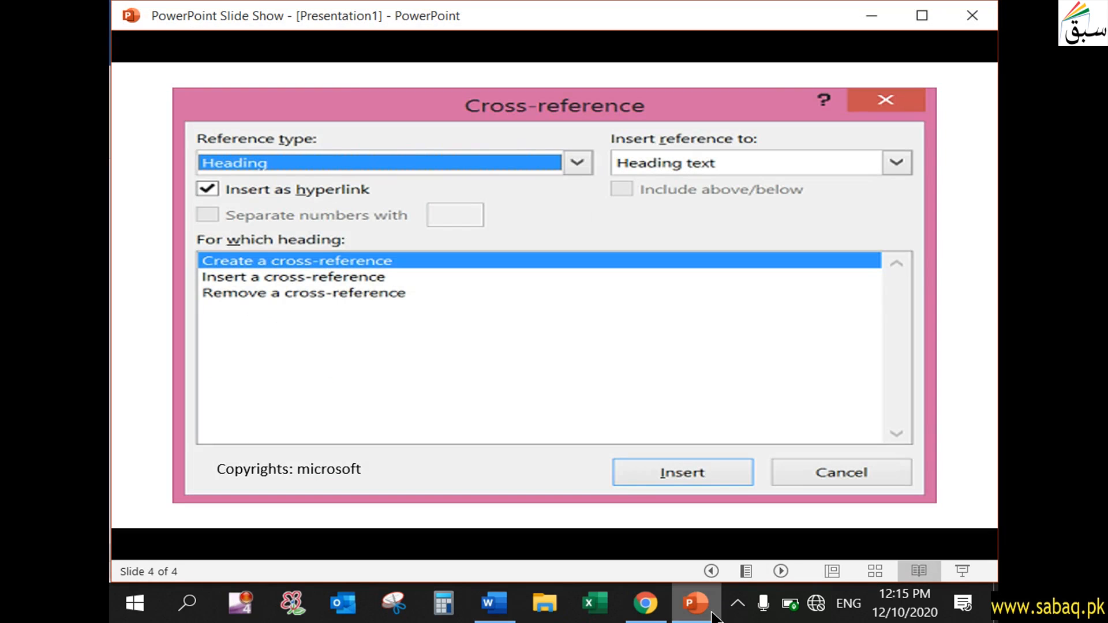
{"action": "left_click", "coordinate": [539, 356]}
{"action": "left_click", "coordinate": [539, 354]}
{"action": "left_click", "coordinate": [685, 463]}
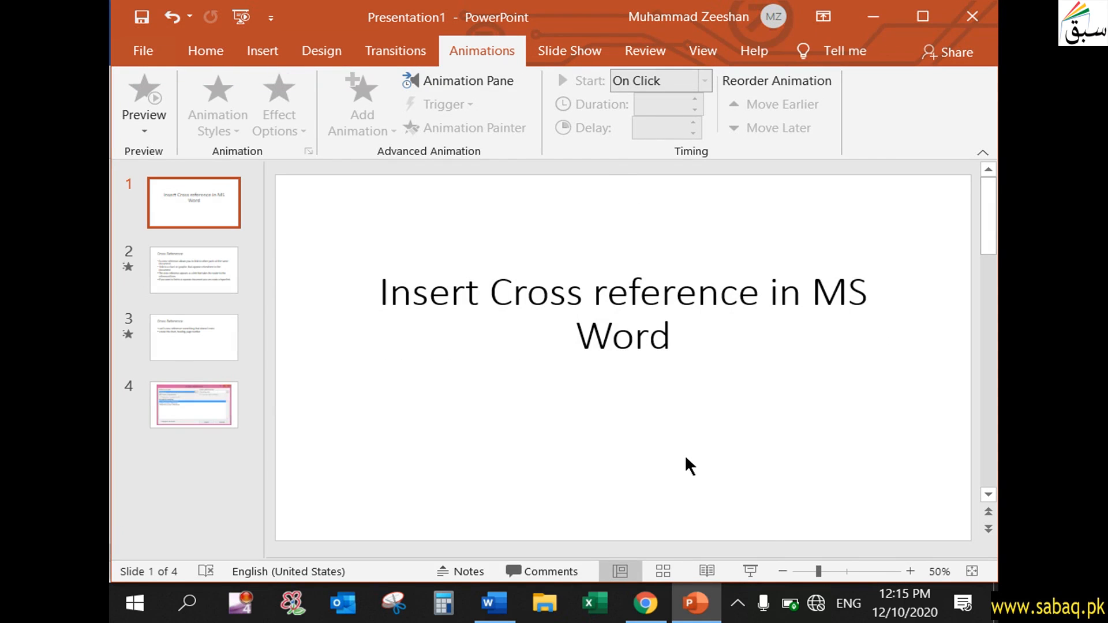
{"action": "left_click", "coordinate": [704, 571]}
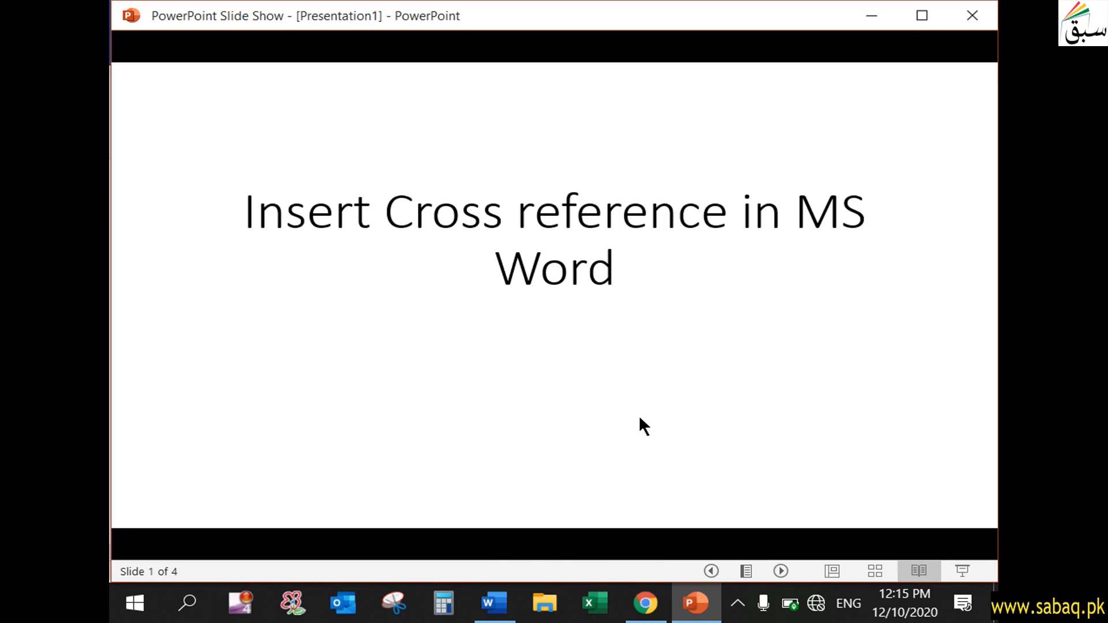